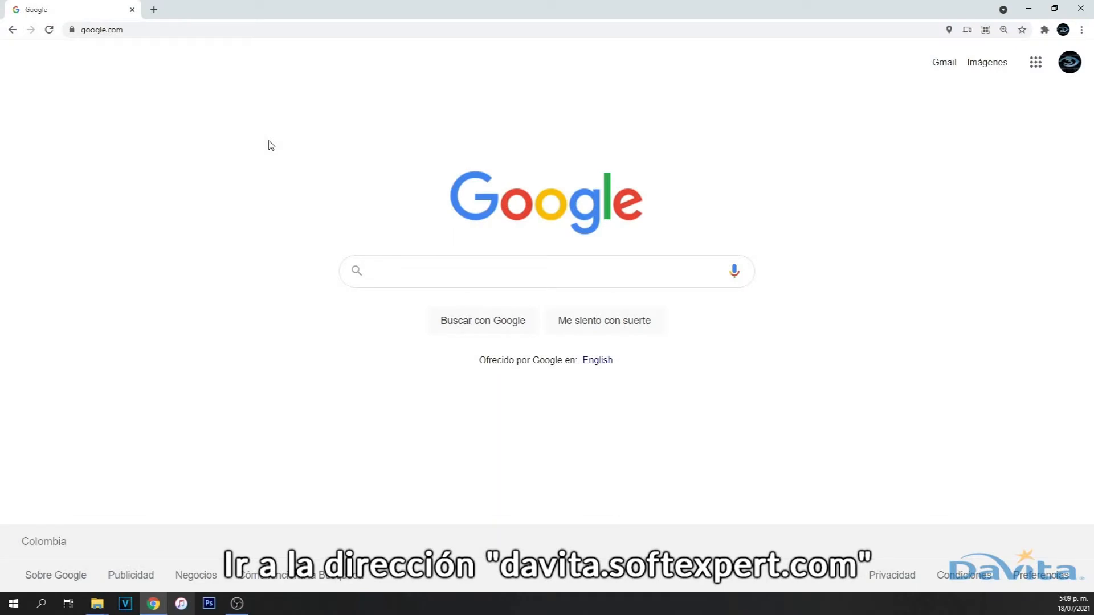
- Load davita.softexpert.com in Chrome's address bar
left_click(201, 29)
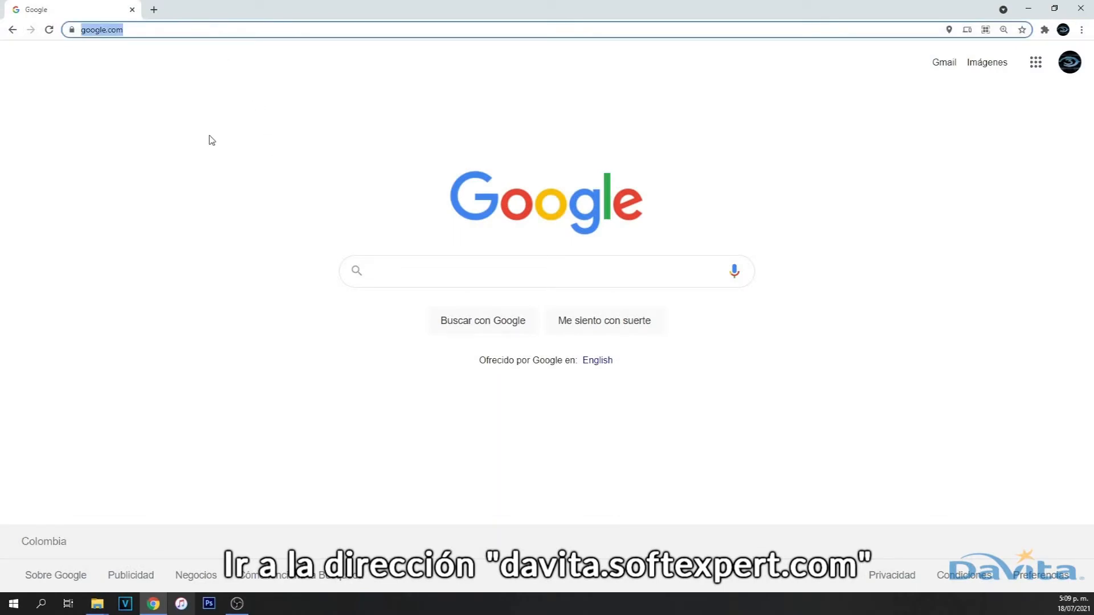
type("davita.softexpert.com")
key("Return")
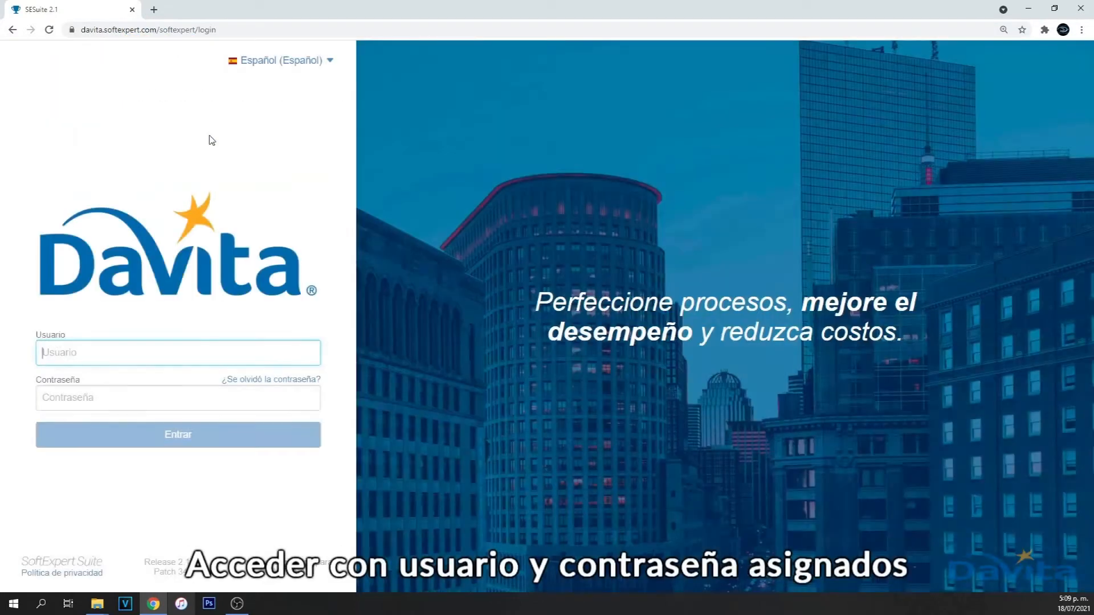
- Sign in with the assigned username and password, then start and confirm a new Radicación de Facturas workflow
left_click(109, 354)
key("Tab")
type("a")
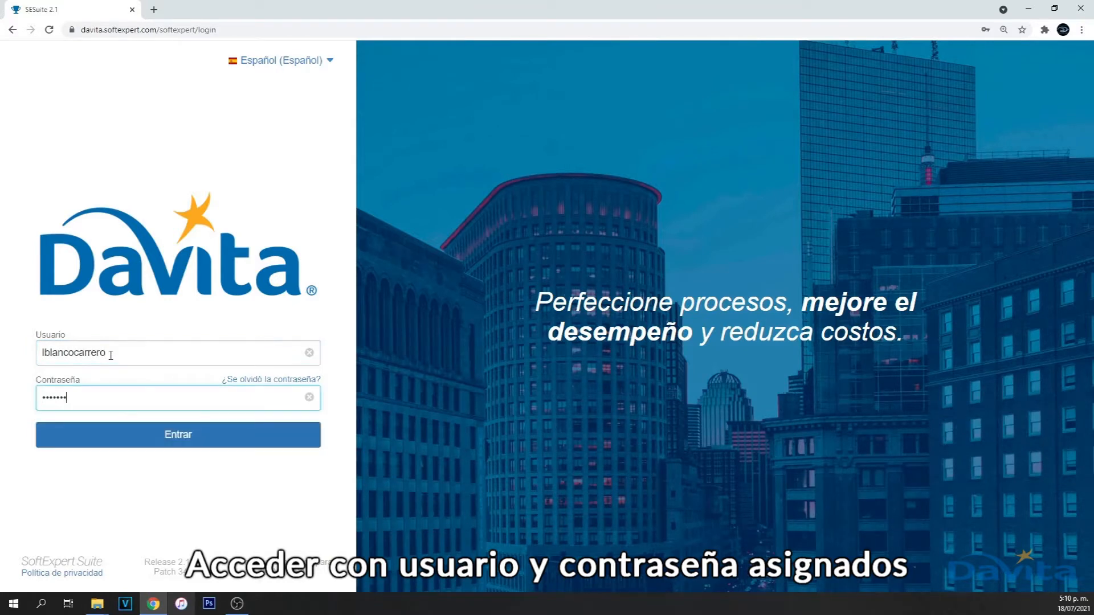
left_click(172, 443)
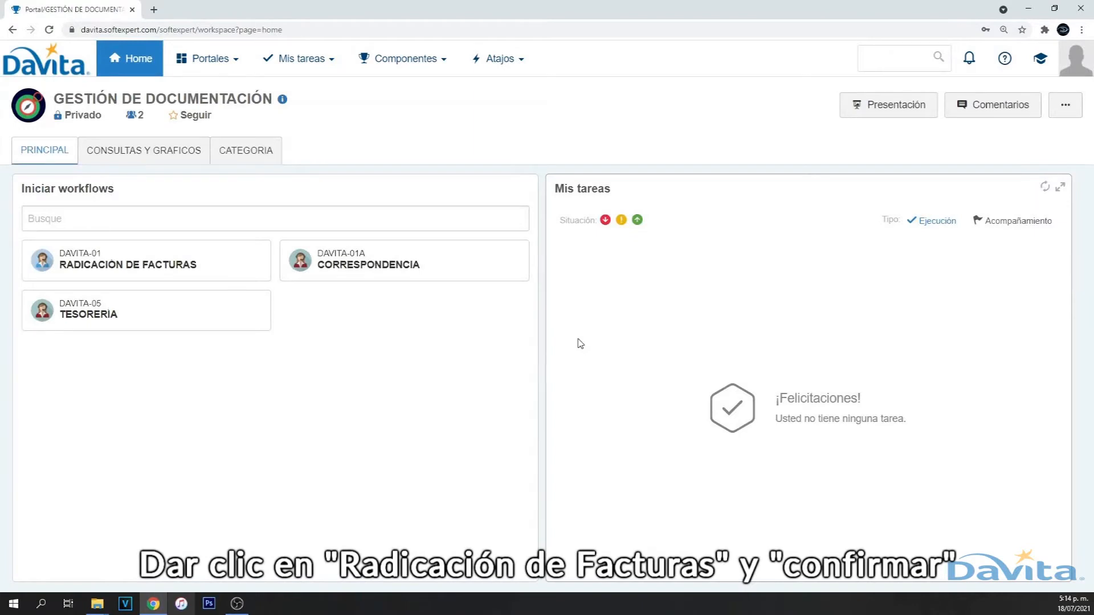
left_click(147, 270)
left_click(213, 426)
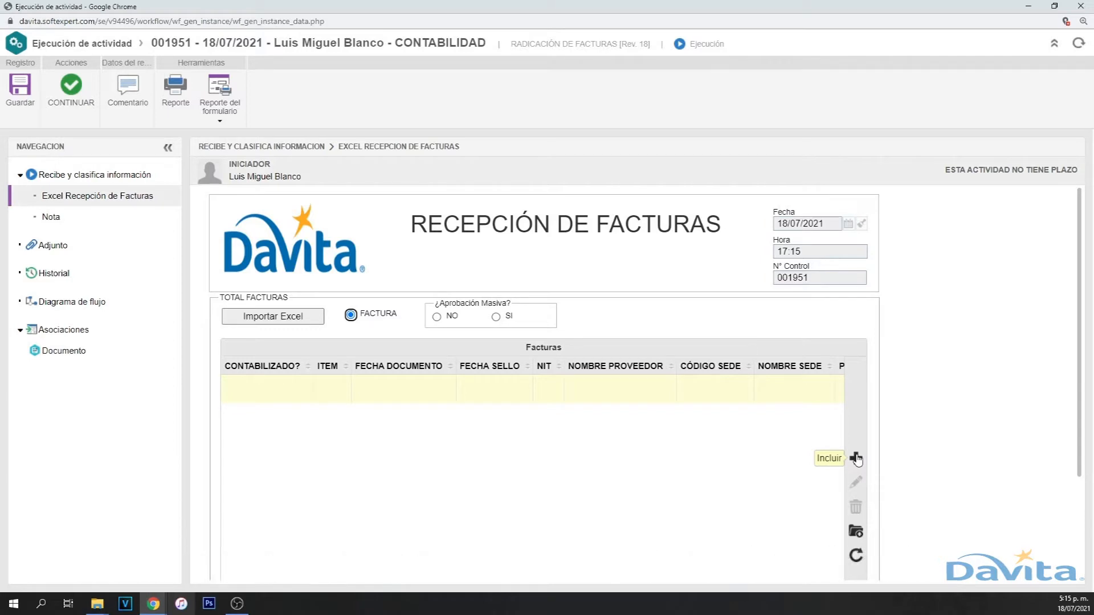
- Add a new invoice with item 1 and stamp date 16/07/2021
left_click(857, 458)
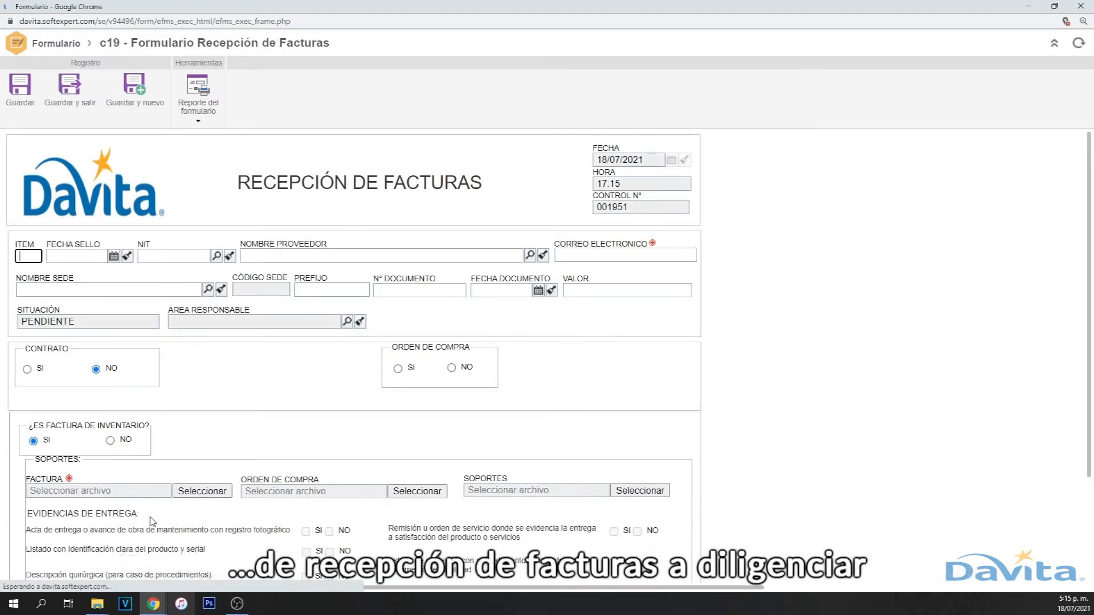
type("1")
key("Tab")
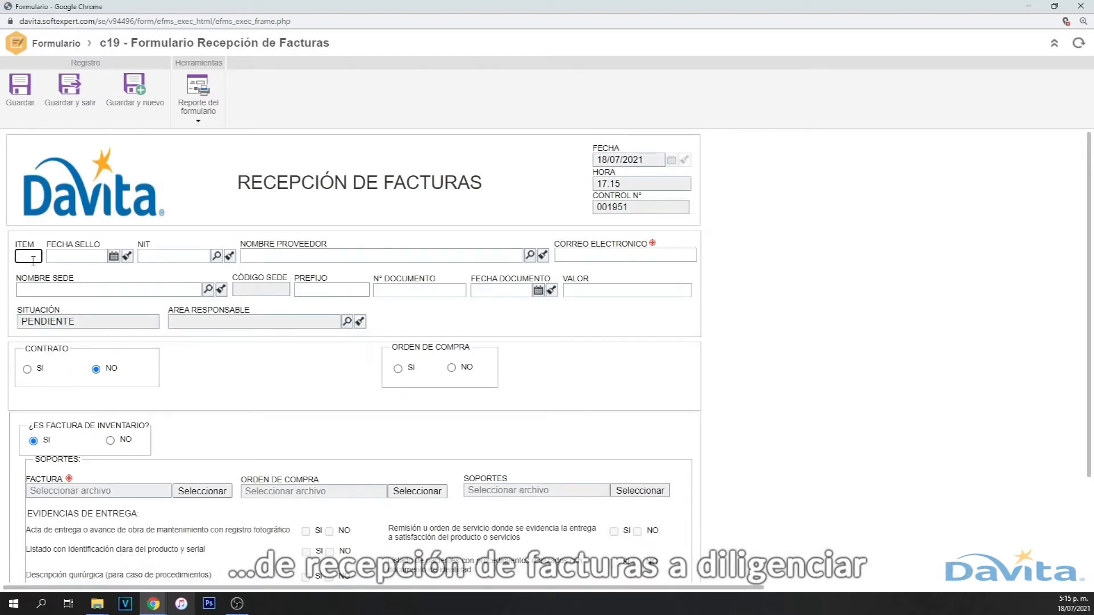
left_click(113, 257)
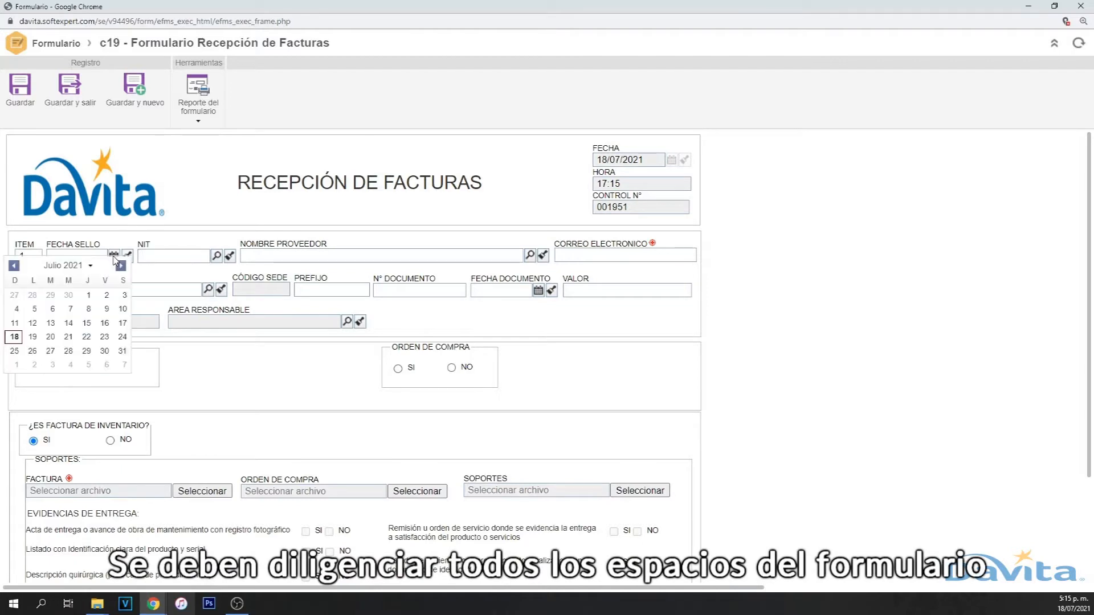
left_click(104, 323)
- Pick FRESENIUS MEDICAL CARE COLOMBIA SA as provider via the NIT lookup and set e-mail to N/A
left_click(183, 257)
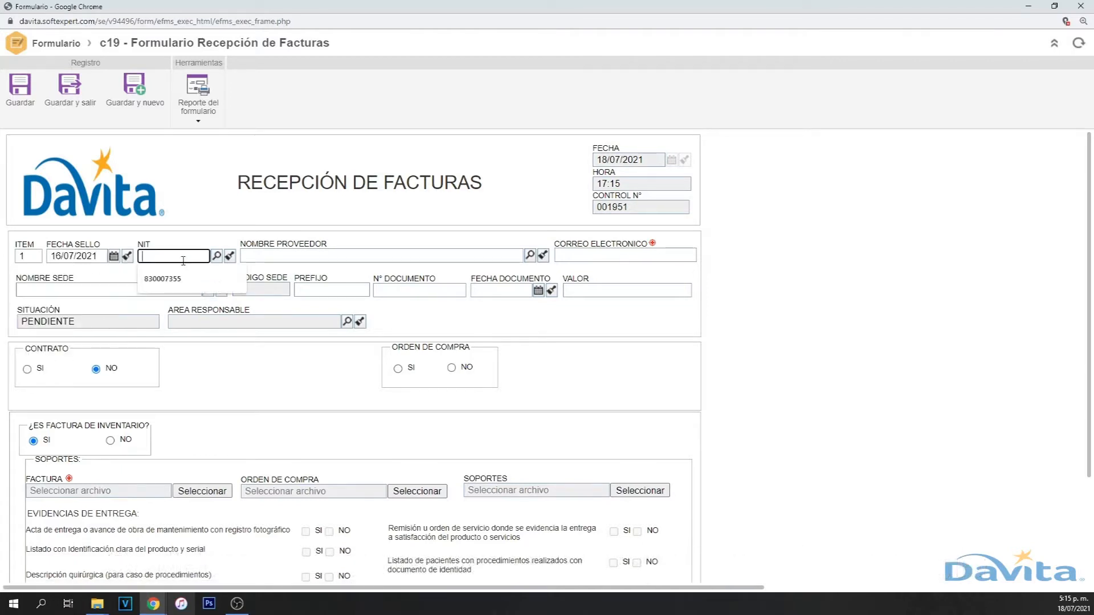
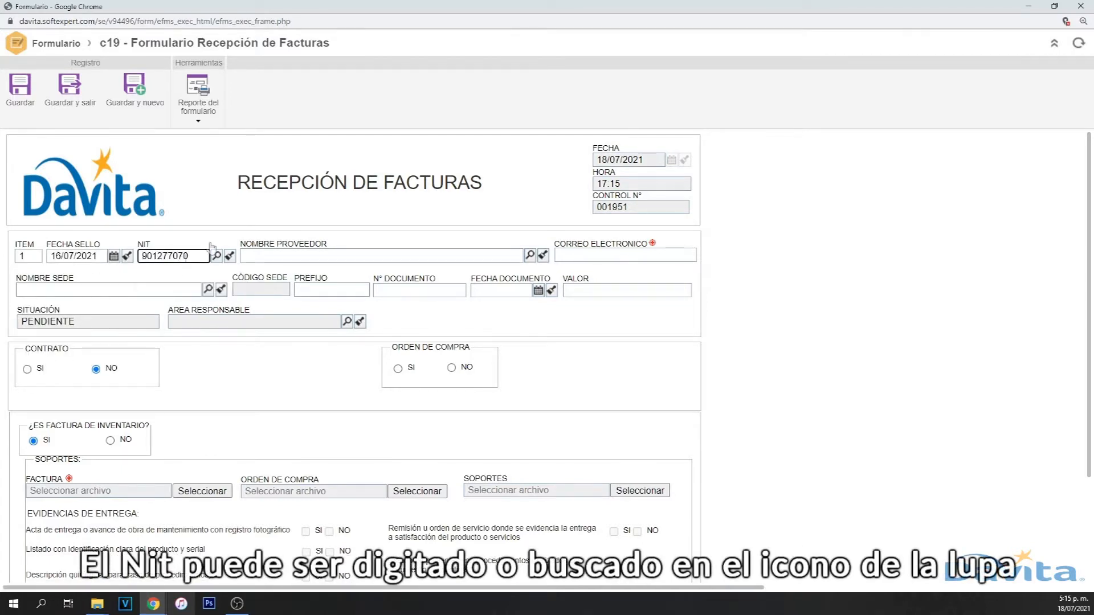
key("Tab")
left_click(217, 256)
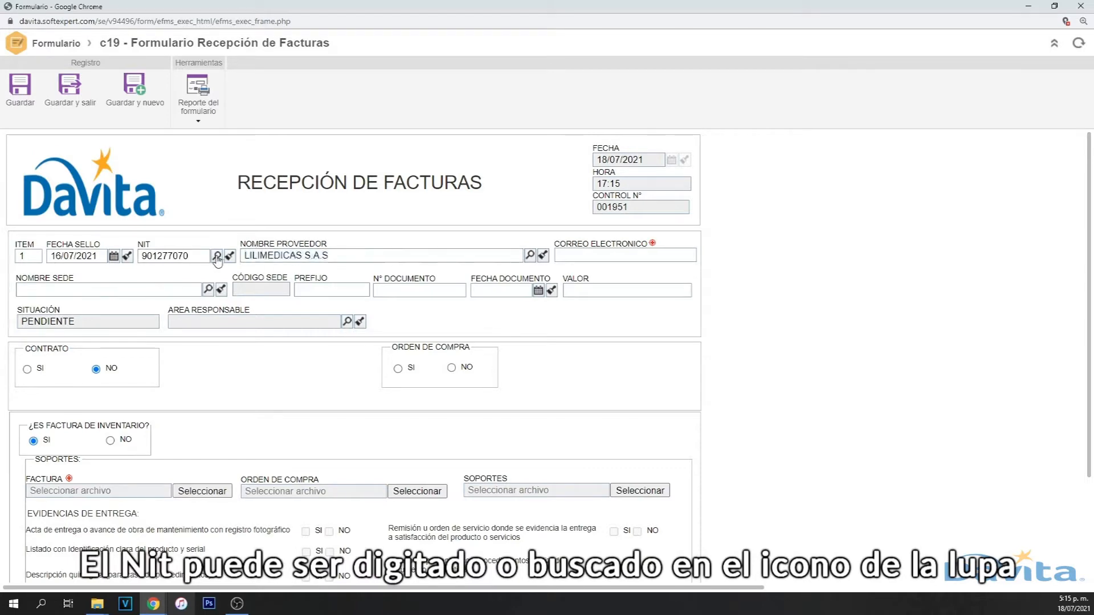
left_click(109, 265)
type("FRESENIUS")
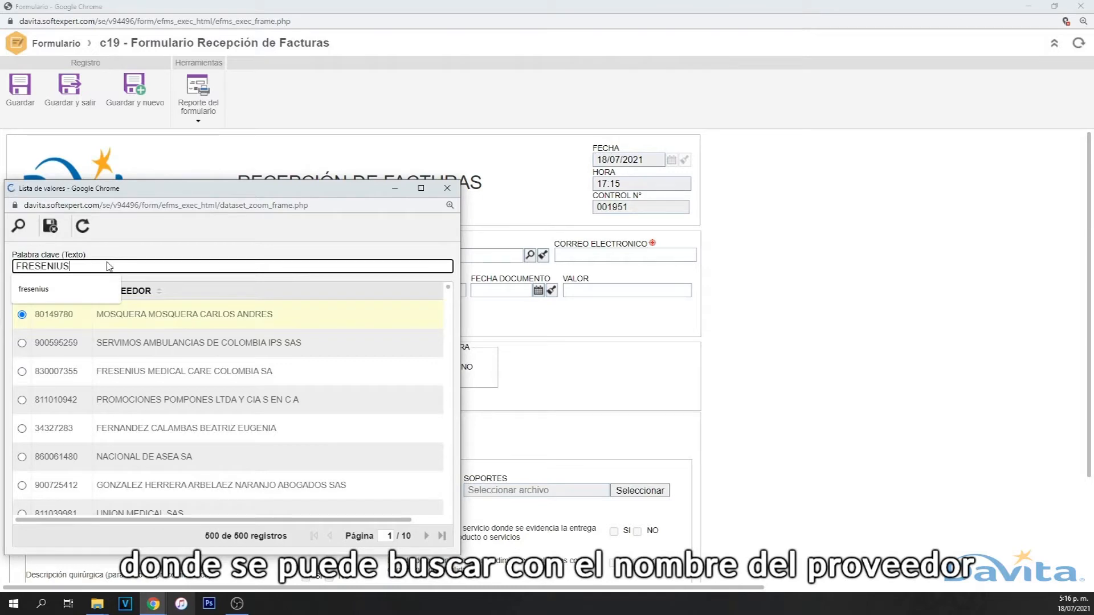
key("Return")
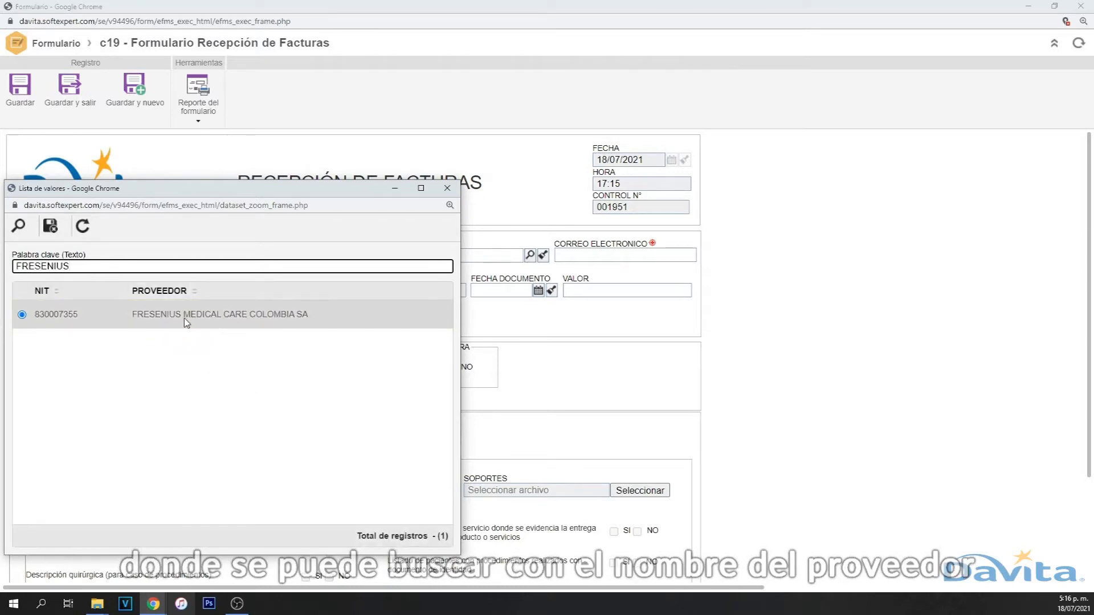
double_click(186, 315)
left_click(579, 251)
type("N/A")
key("Tab")
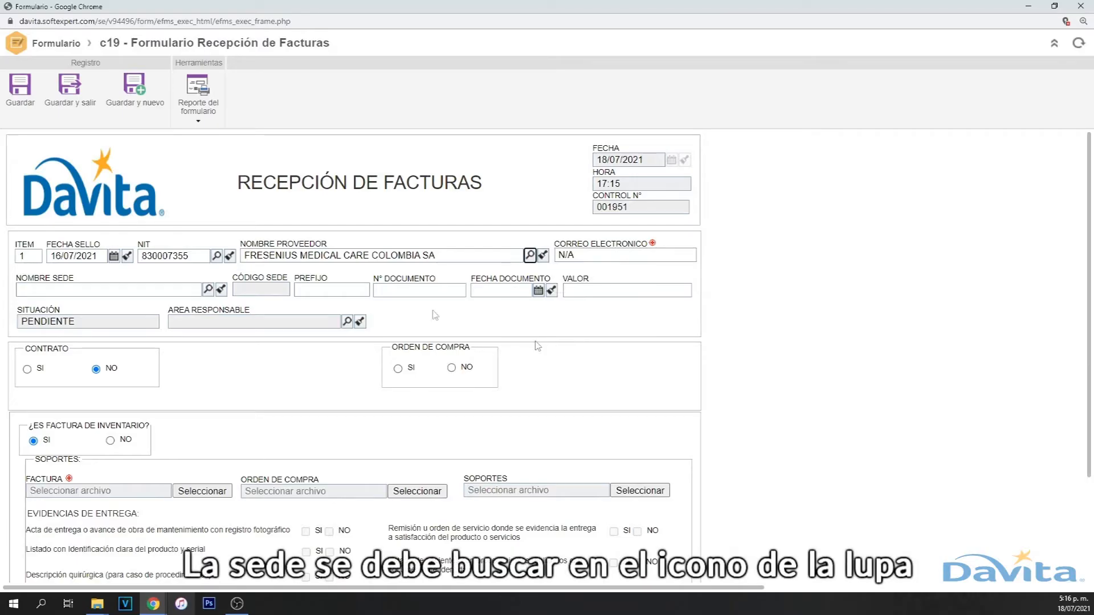
- Search the site list for AUTOP and choose DAVITA AUTOPISTA NORTE as the site
left_click(148, 286)
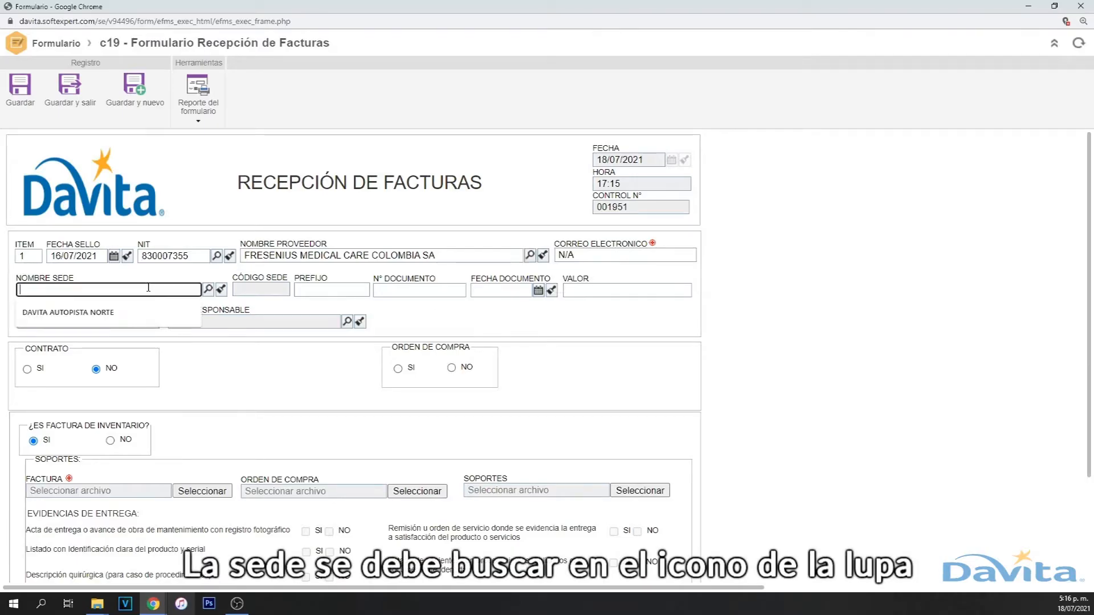
left_click(208, 290)
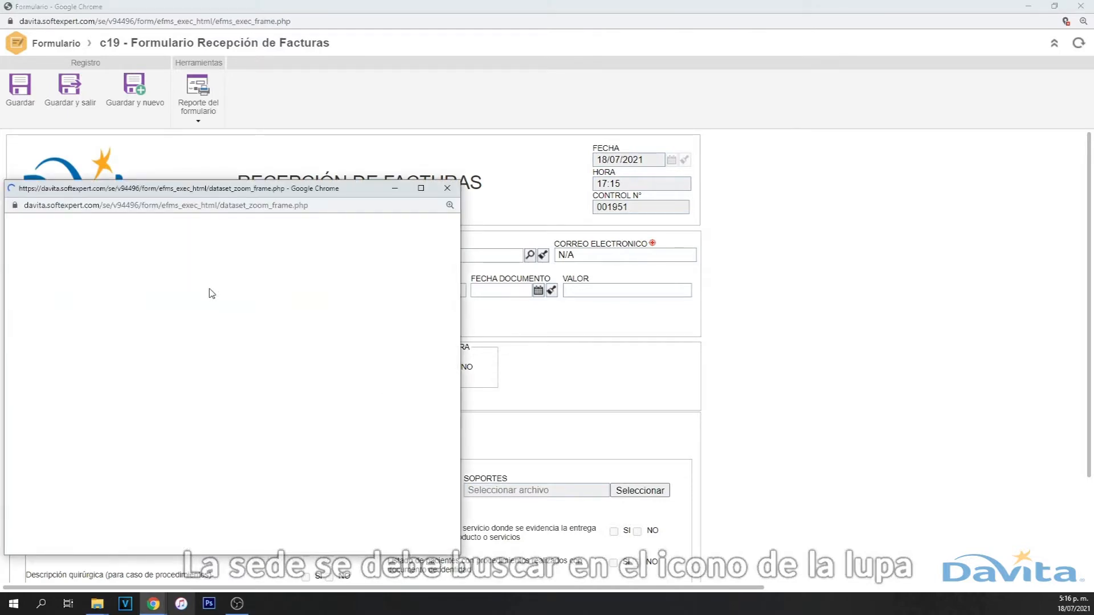
scroll(131, 348, "down", 5)
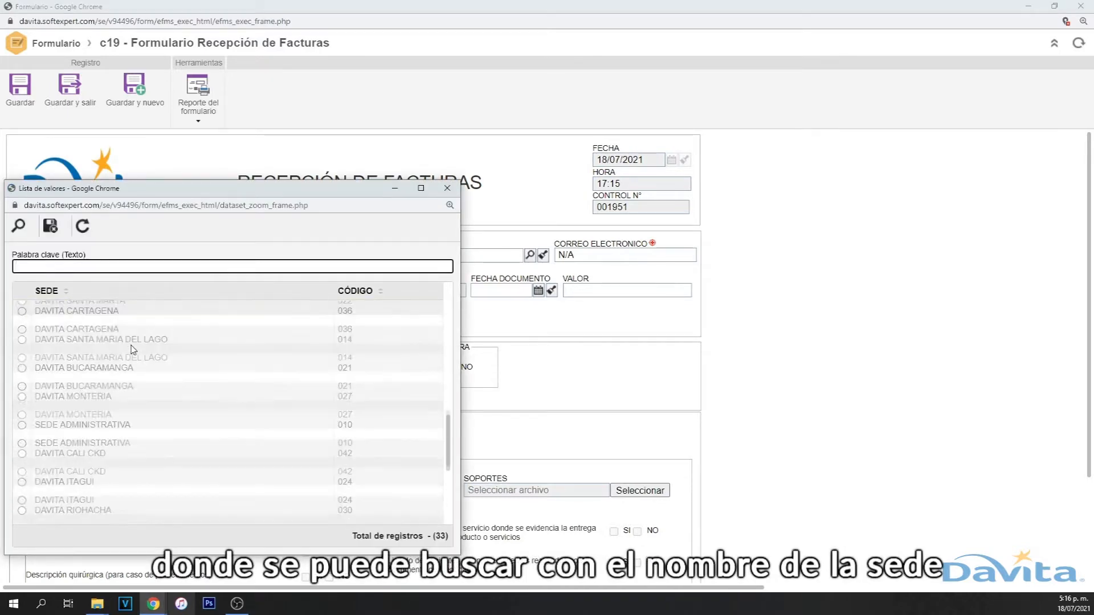
scroll(131, 349, "up", 9)
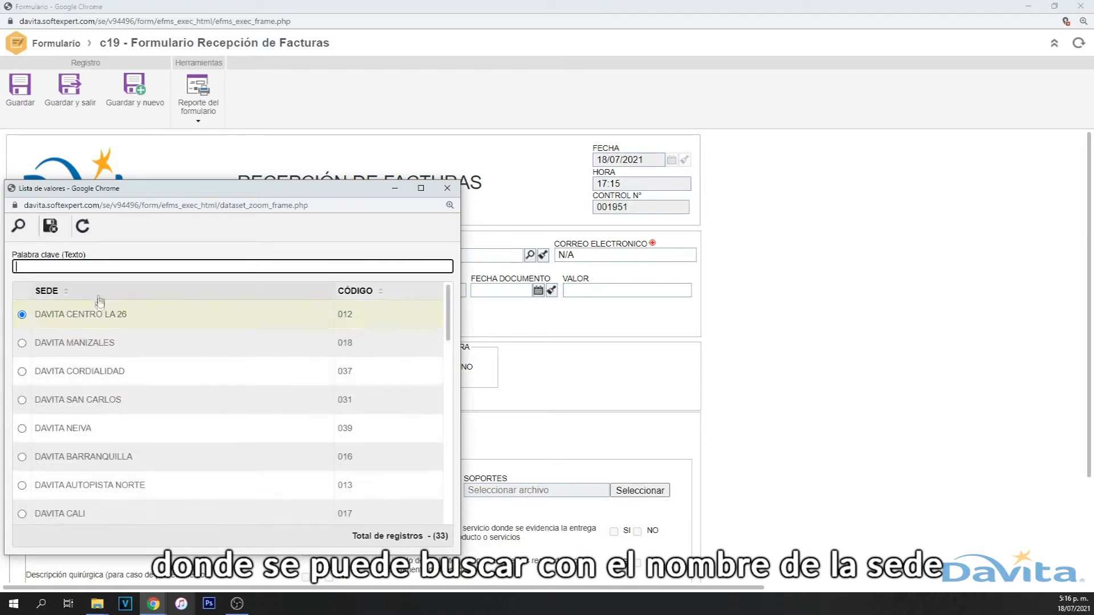
left_click(110, 267)
type("AUTOPISTA")
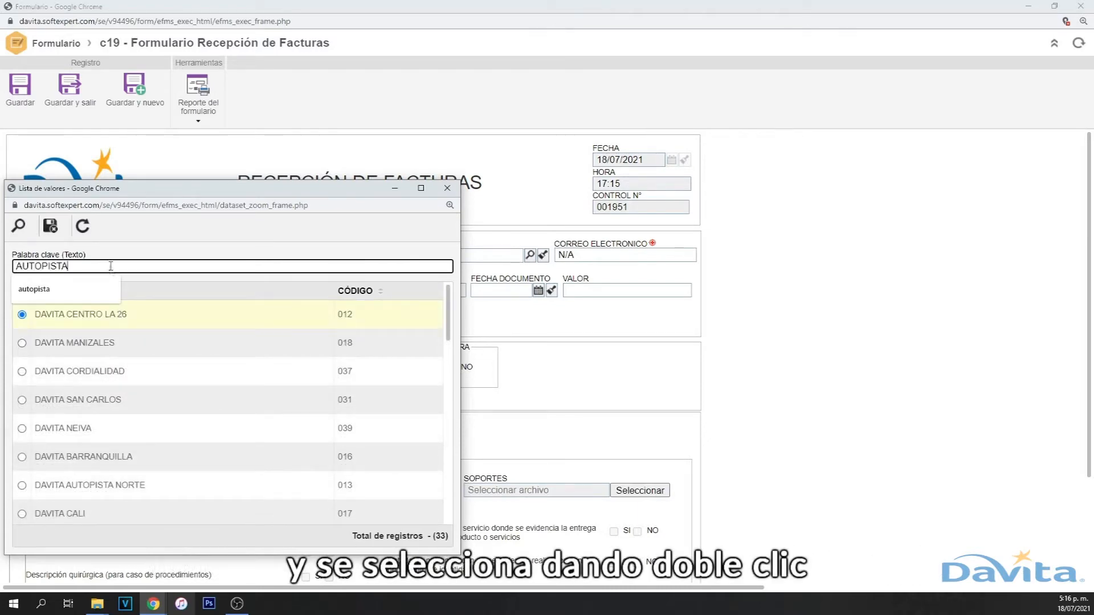
key("Return")
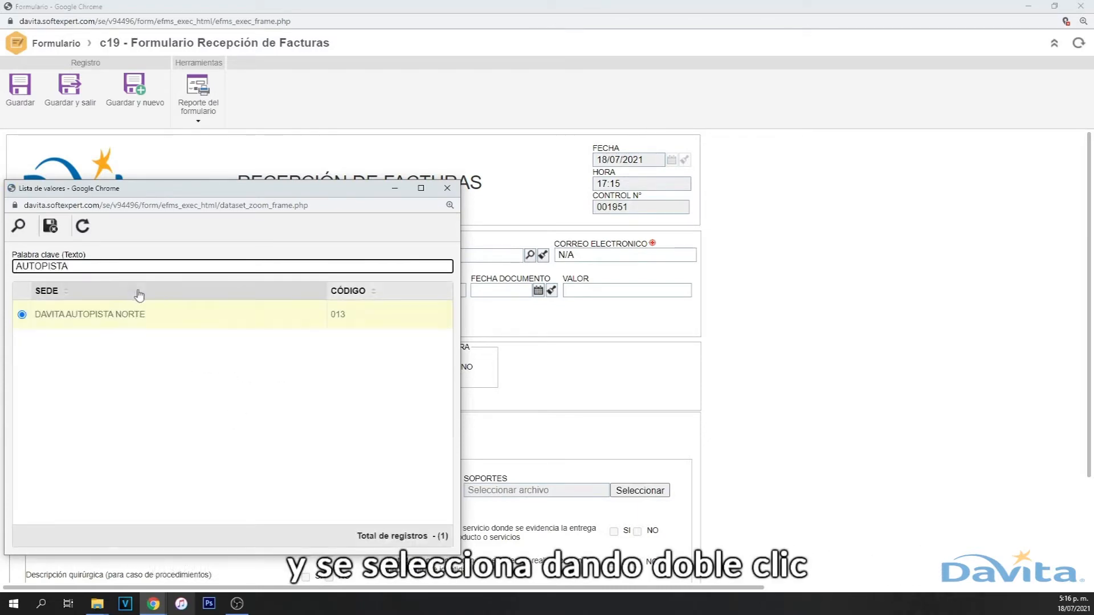
double_click(126, 316)
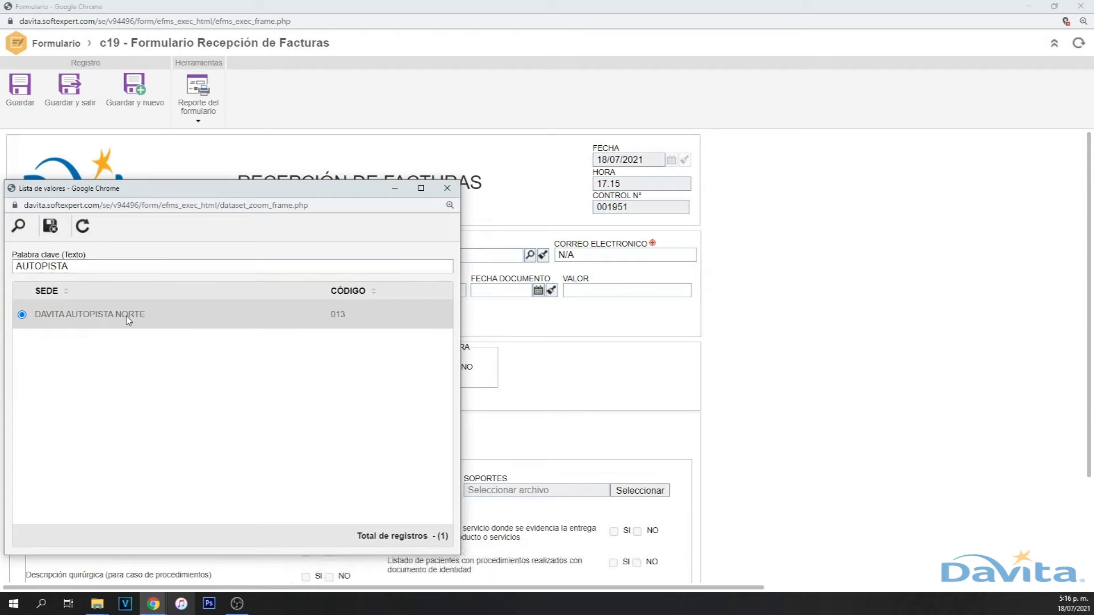
- Enter FE as the invoice prefix
left_click(326, 293)
type("FE")
left_click(405, 290)
- Enter document number 1234, document date 13/07/2021 and invoice value 15.000.000,00
type("1234")
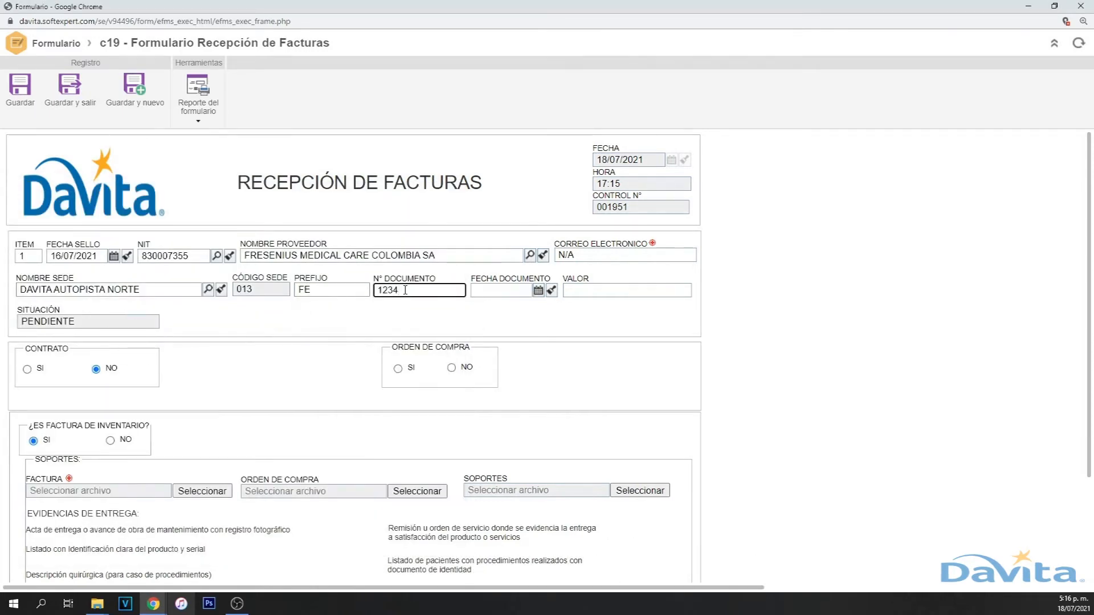
left_click(536, 292)
left_click(456, 363)
left_click(599, 292)
type("15000000")
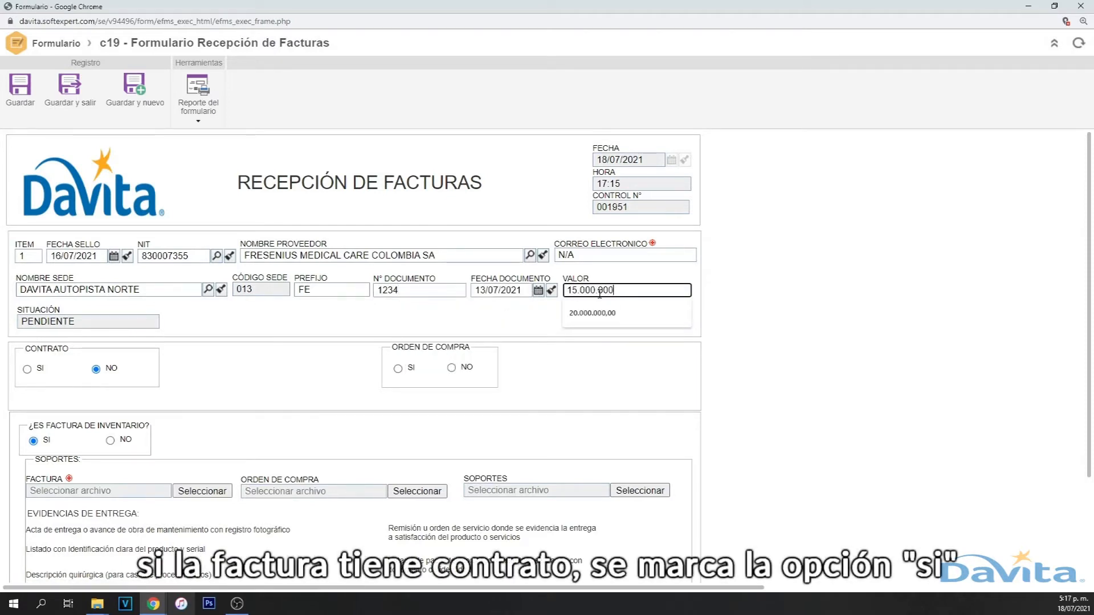
left_click(258, 326)
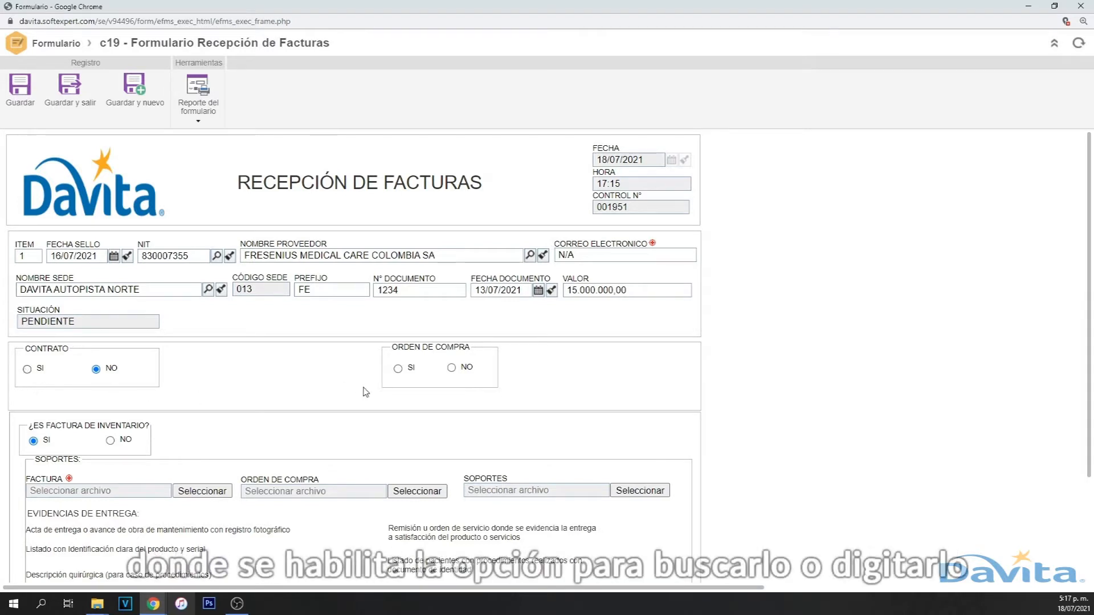
- Fill in the contract fields, with dates 01/07/2021 to 31/07/2021
left_click(28, 370)
left_click(229, 374)
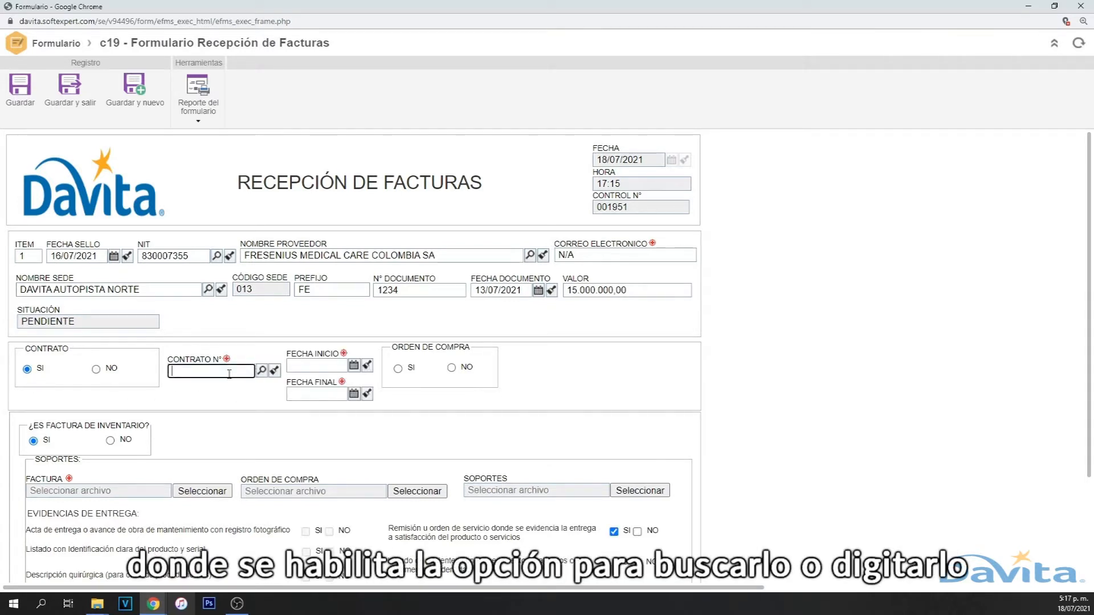
left_click(354, 365)
left_click(308, 405)
left_click(354, 394)
left_click(341, 487)
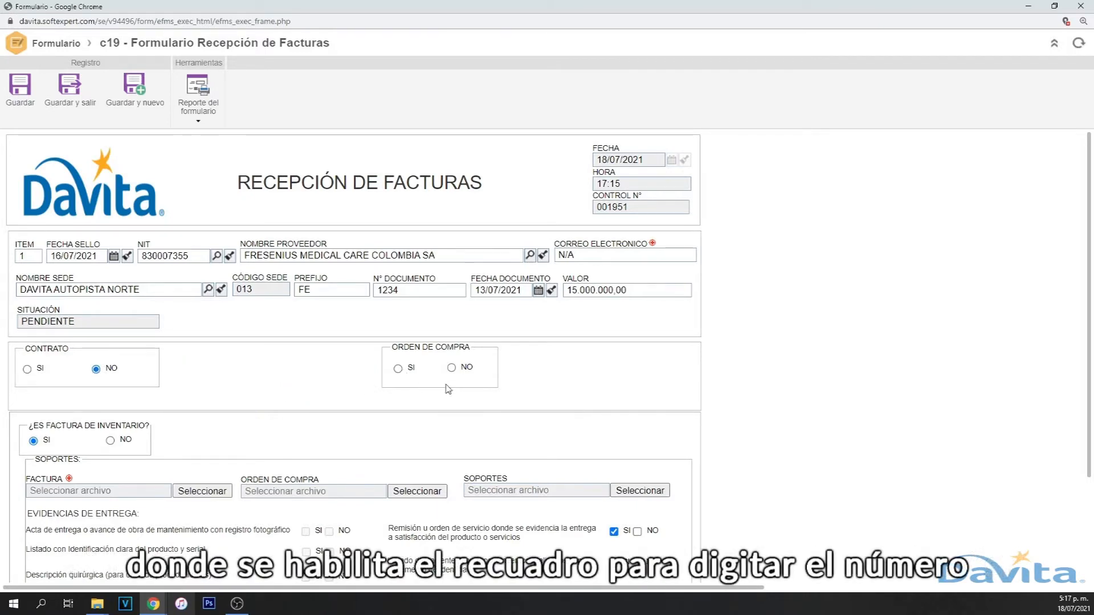
- Mark the invoice as having a purchase order, number 52700
left_click(398, 369)
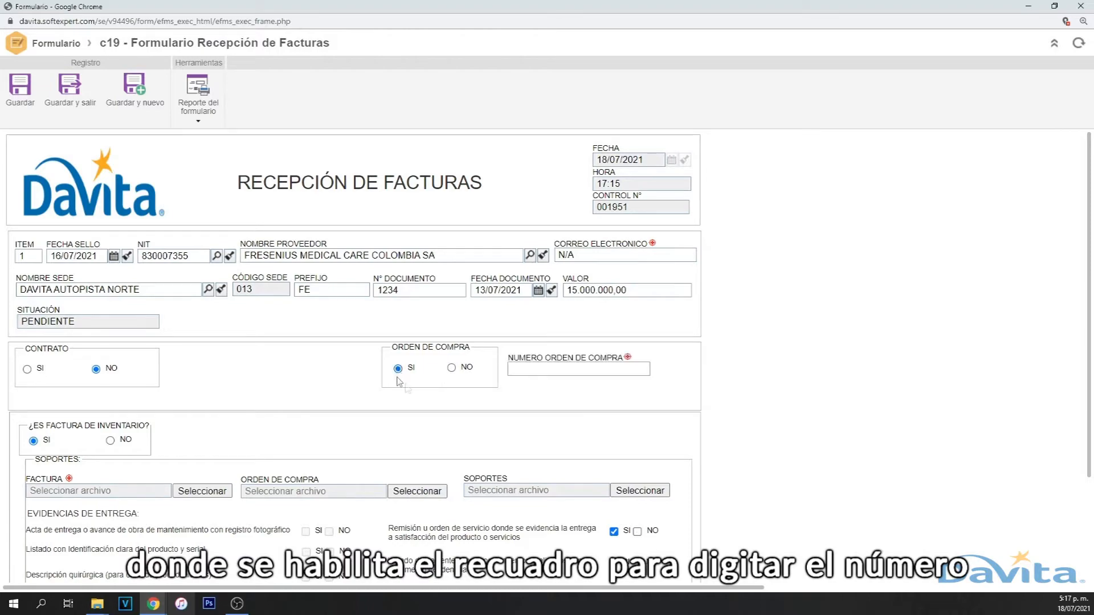
left_click(545, 374)
type("52700")
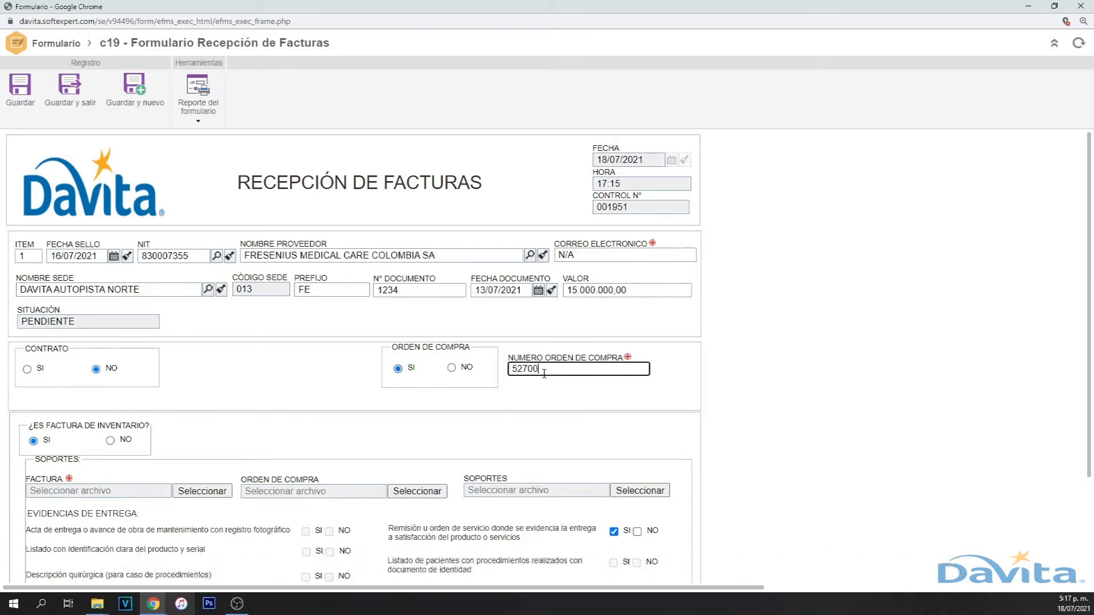
left_click(313, 371)
scroll(274, 353, "down", 2)
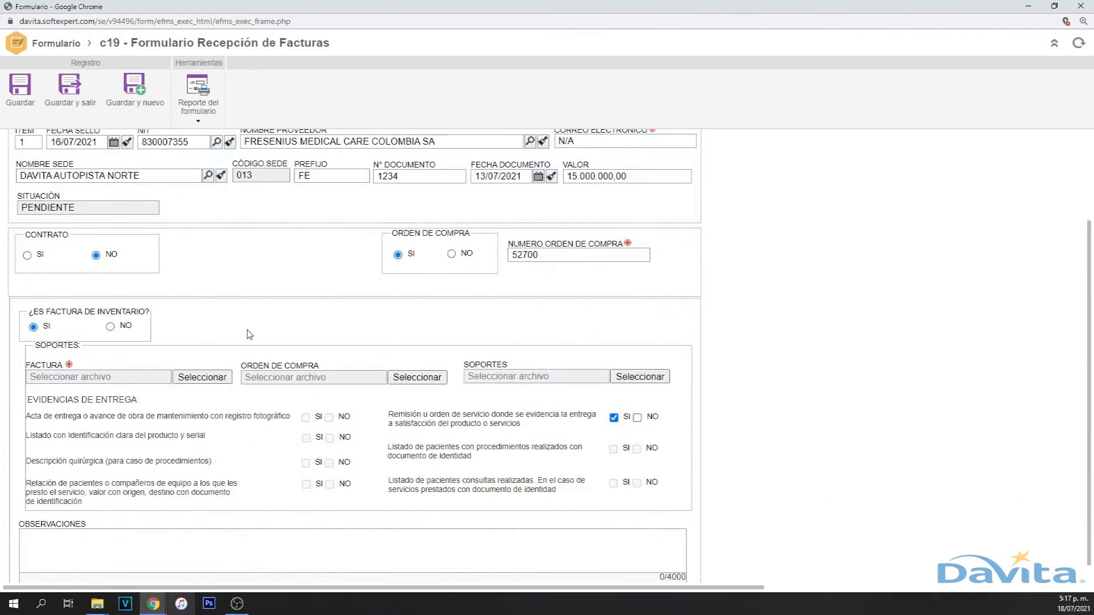
- Set Factura de inventario to NO and classify the invoice as Servicios Médicos
scroll(250, 336, "down", 1)
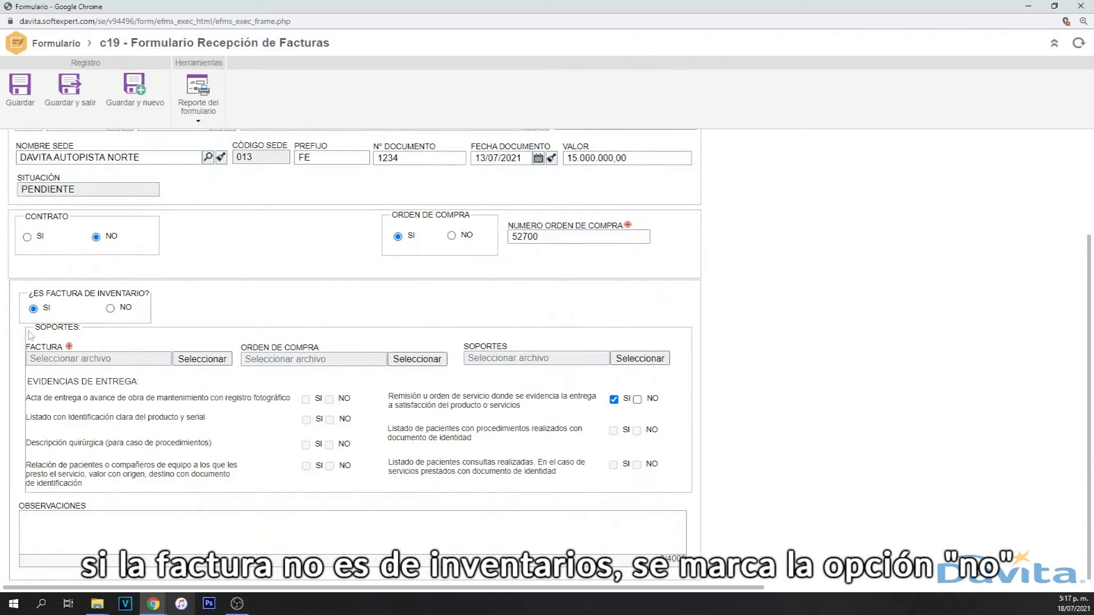
left_click(111, 309)
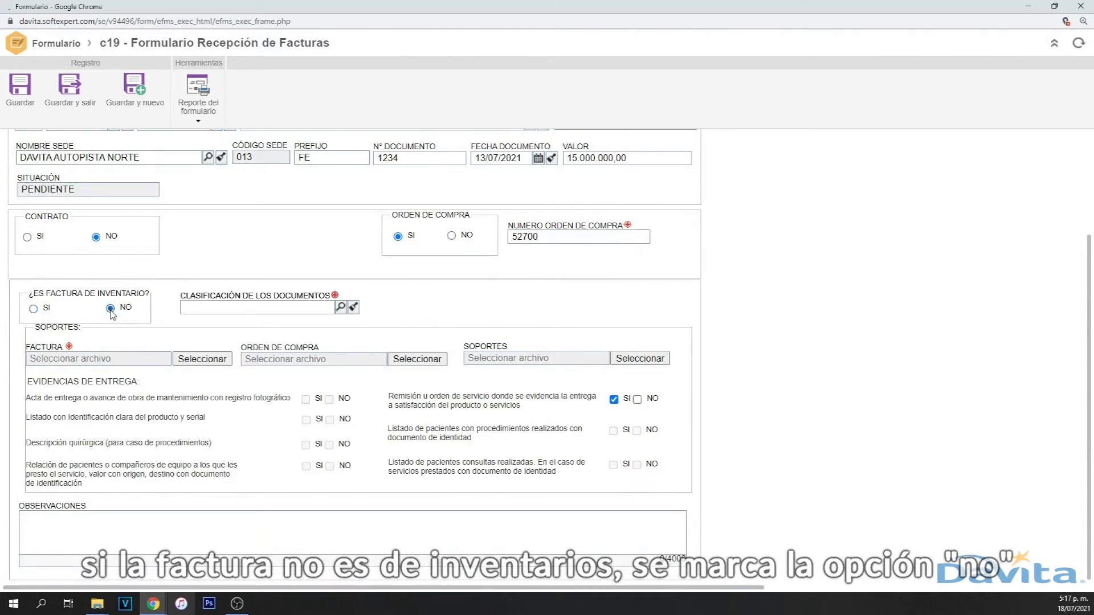
left_click(340, 308)
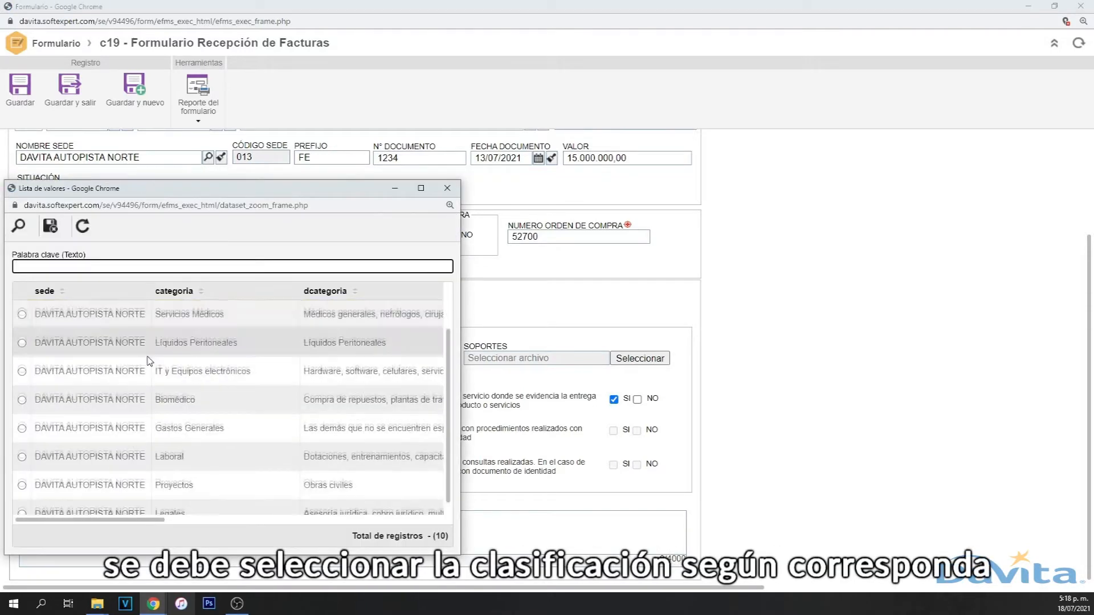
scroll(194, 478, "up", 3)
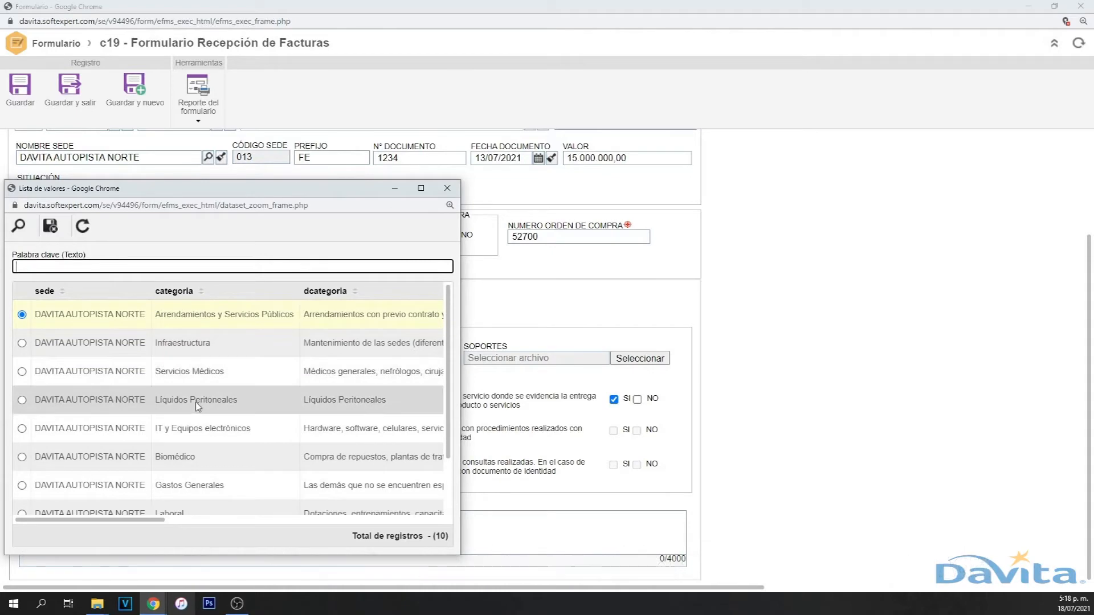
double_click(203, 386)
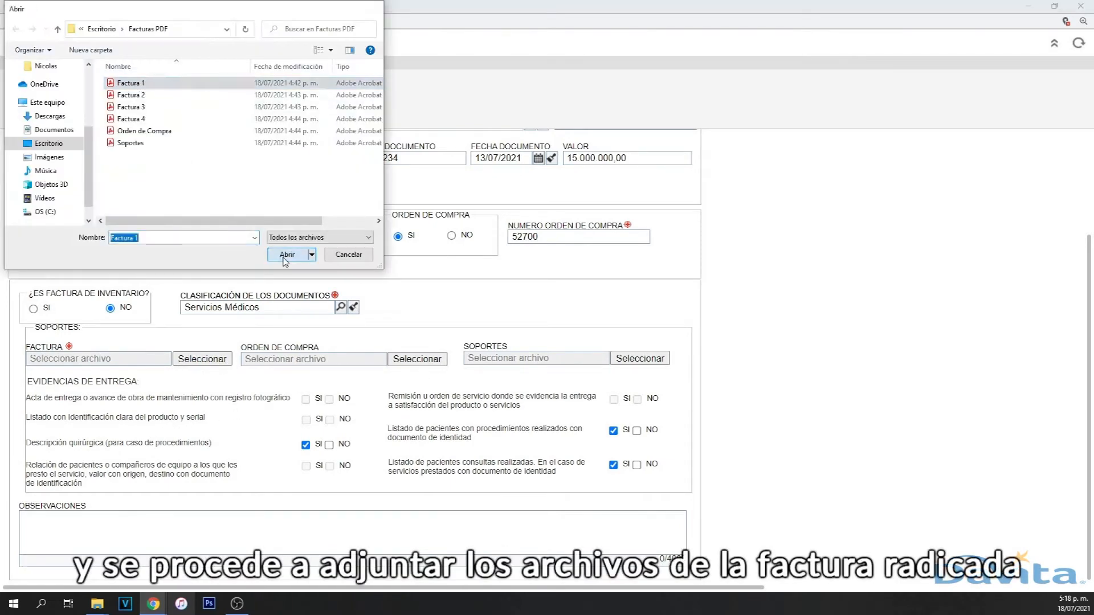
- Attach Factura 1.pdf and Orden de Compra.pdf, then save and close the invoice form
left_click(286, 255)
left_click(419, 360)
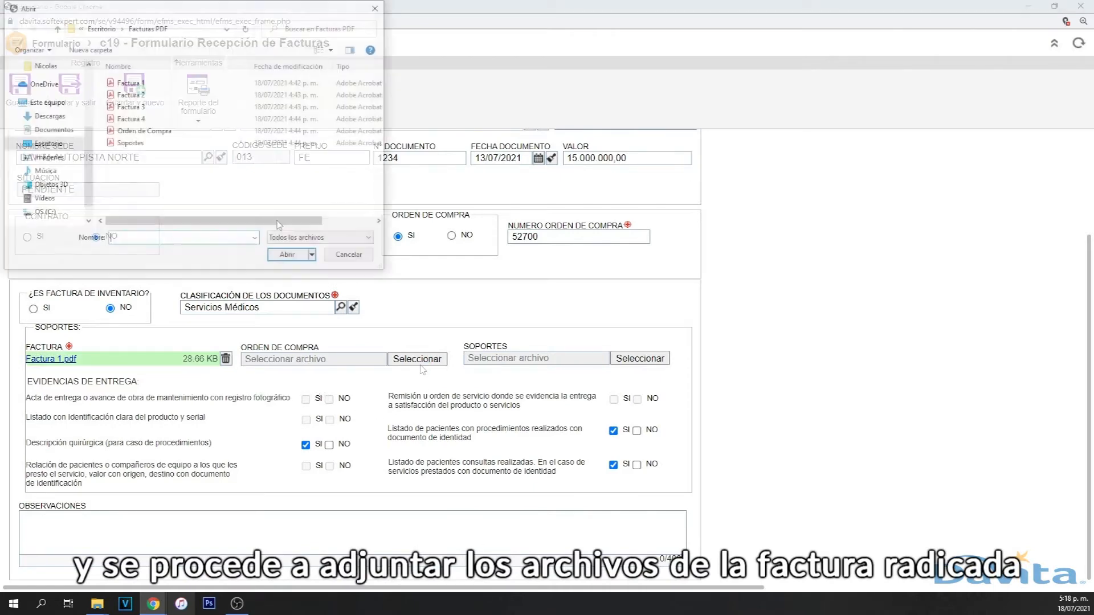
left_click(144, 130)
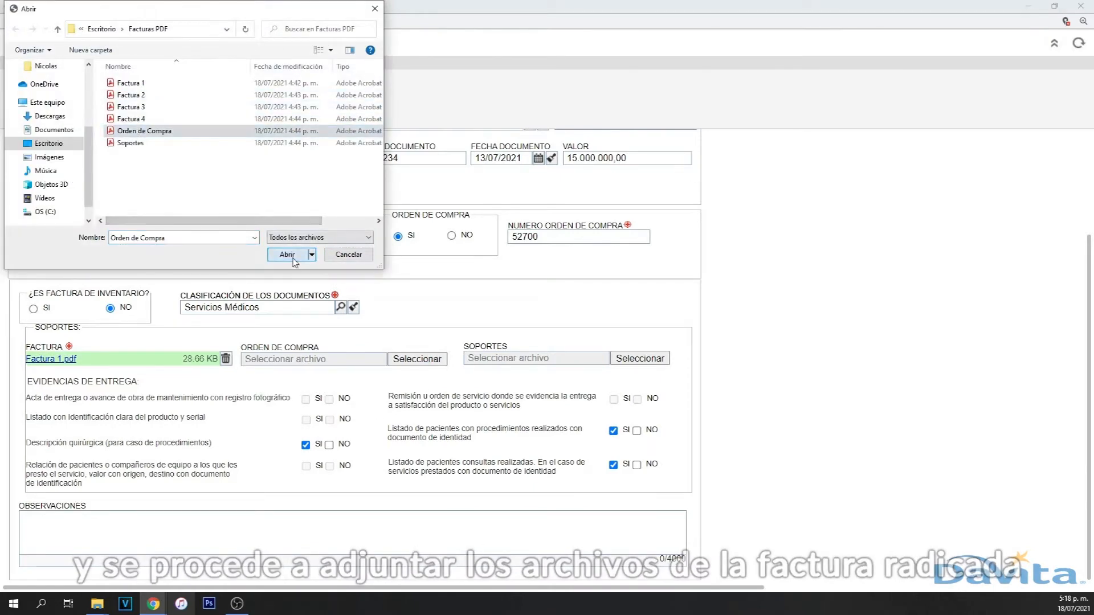
left_click(287, 255)
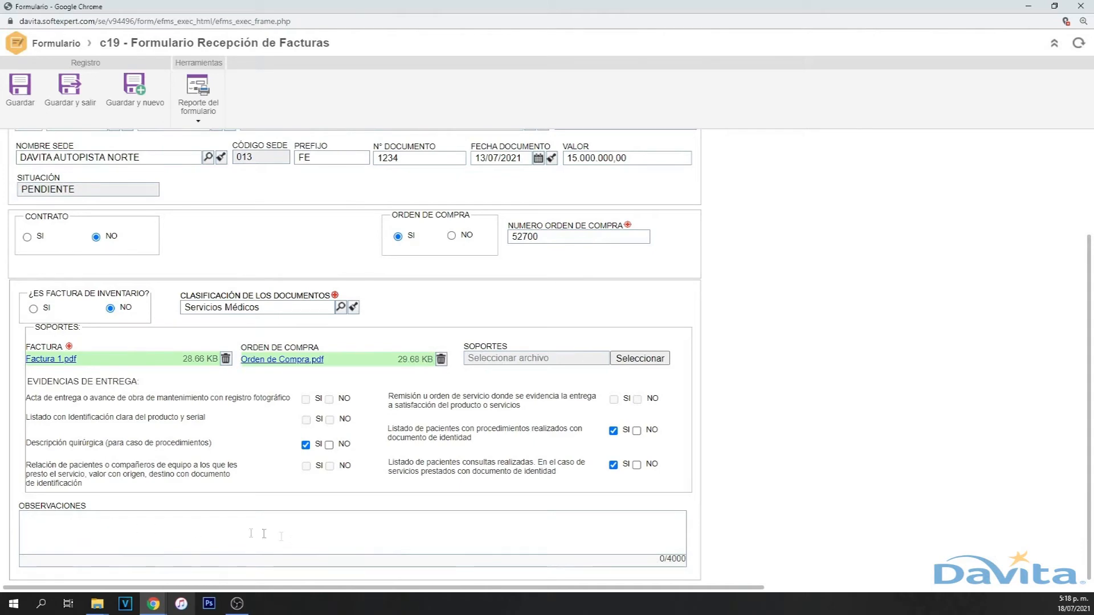
scroll(226, 531, "up", 3)
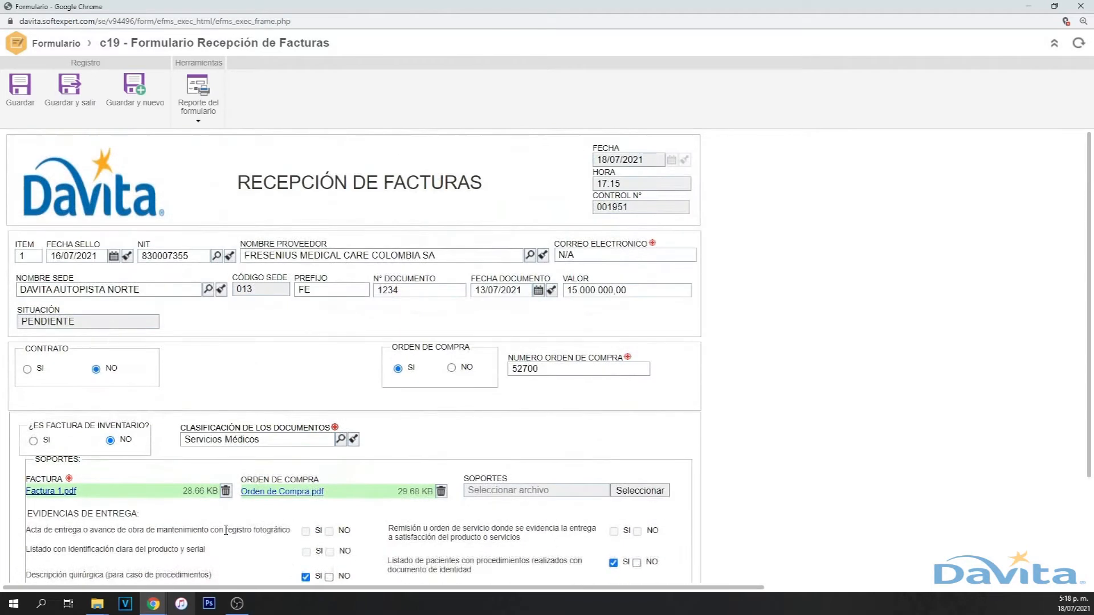
left_click(70, 97)
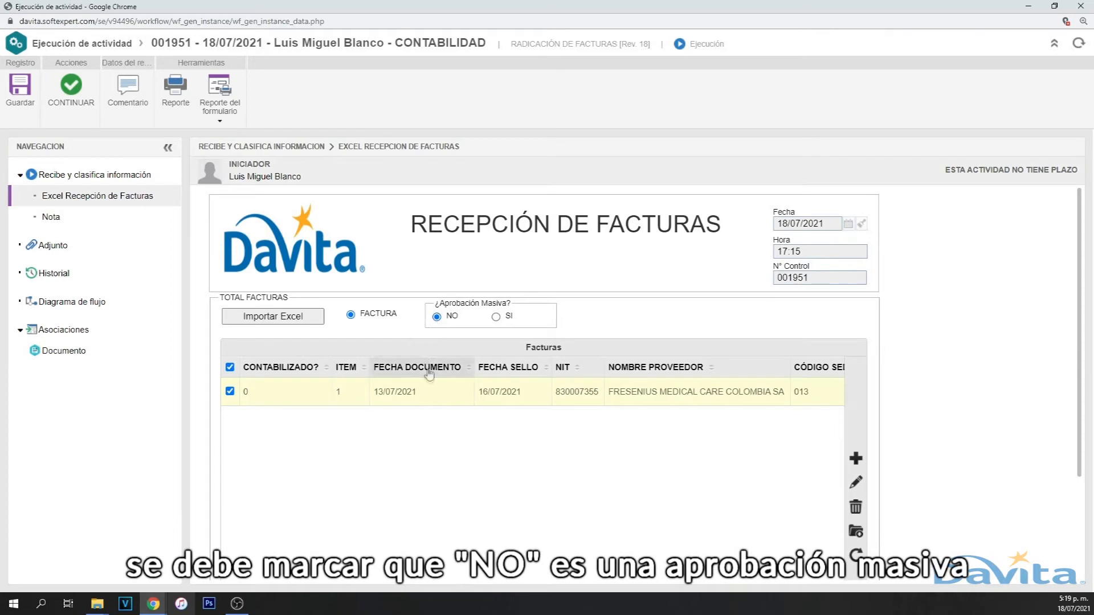
- Send the Fresenius invoice activity onward with CONTINUAR, keeping Aprobación Masiva at NO
left_click(73, 90)
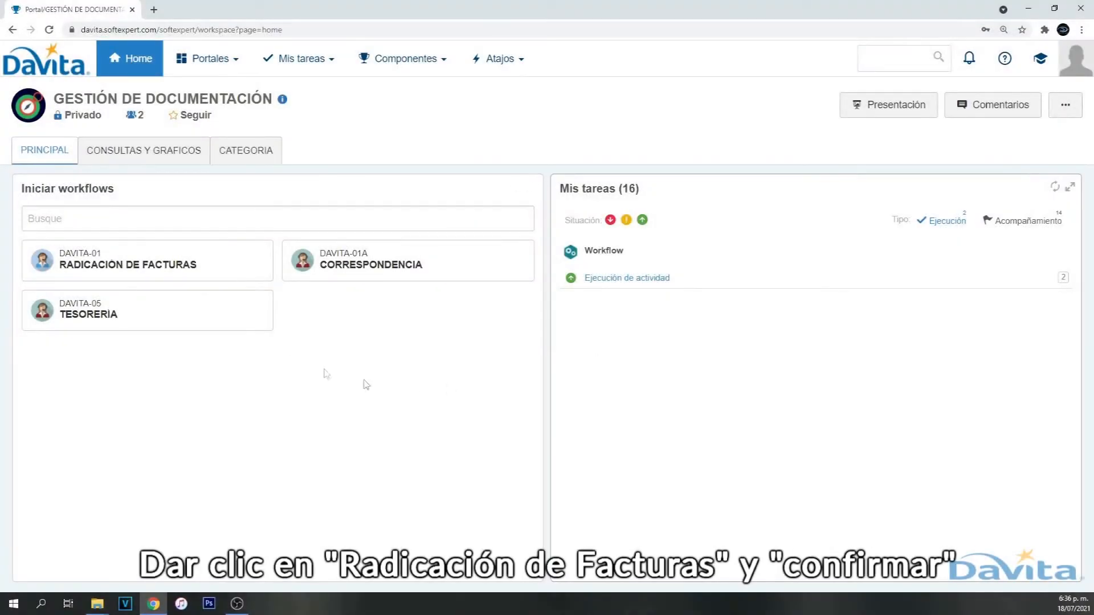
- Start another Radicación de Facturas workflow and import the PLANTILLA EXCEL FACTURAS spreadsheet into it
left_click(153, 259)
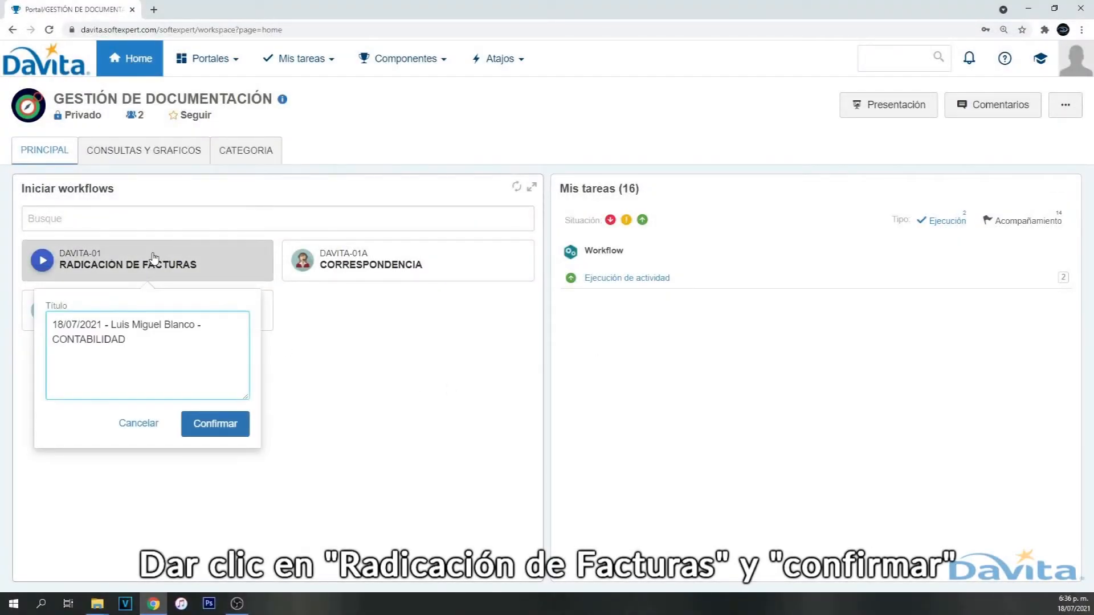
left_click(224, 427)
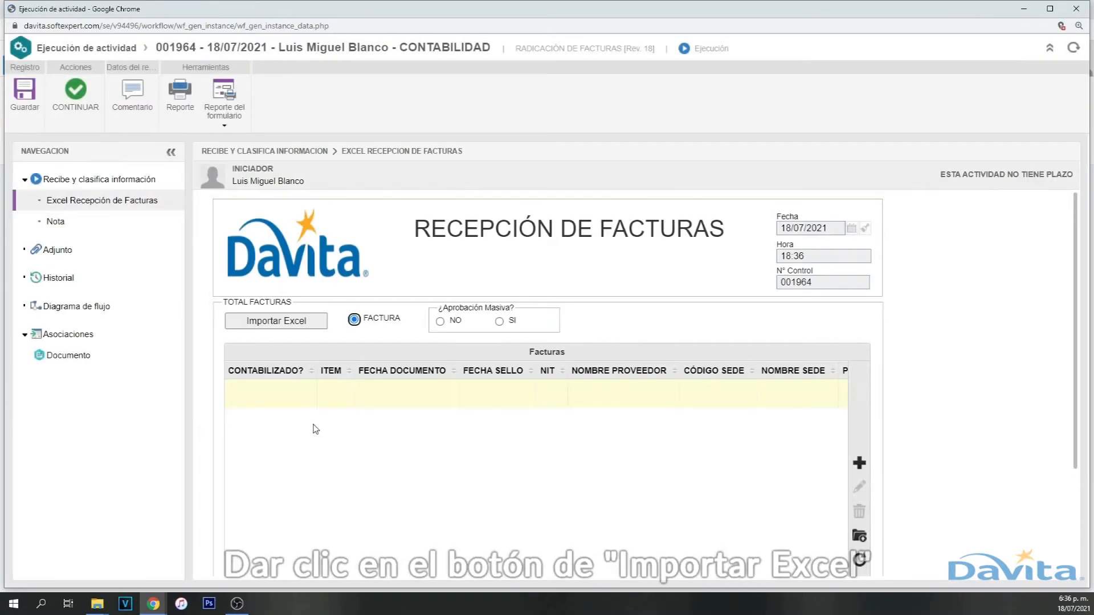
left_click(286, 326)
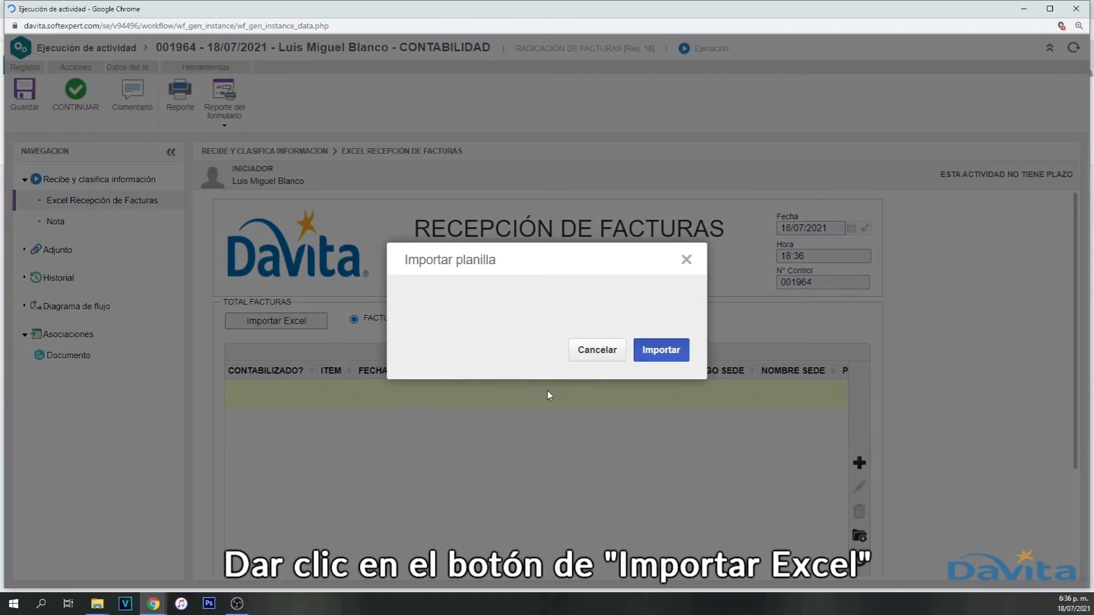
left_click(677, 318)
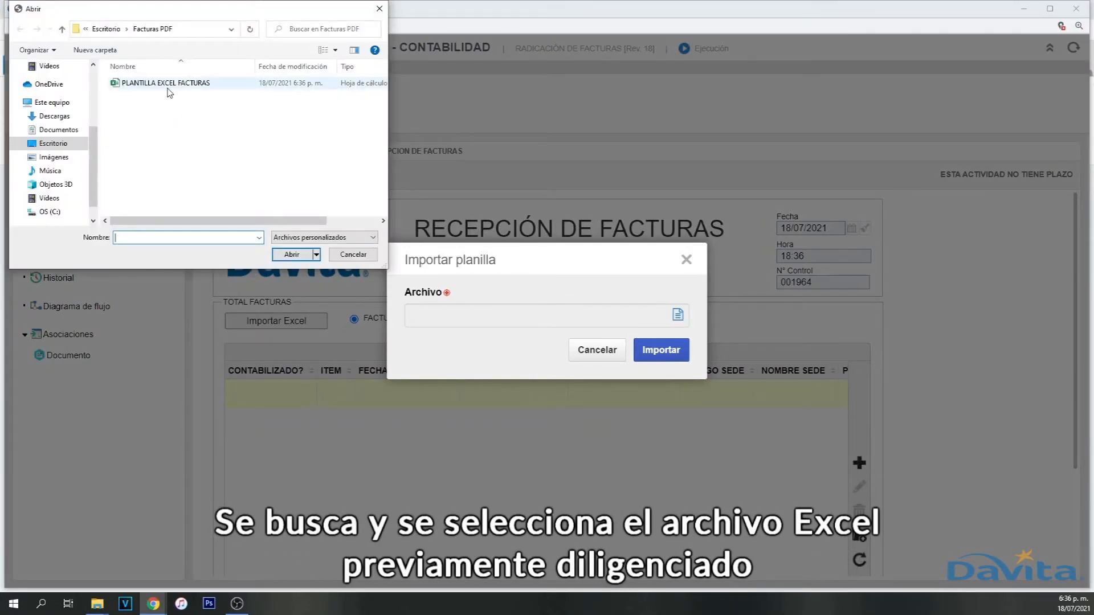
left_click(169, 86)
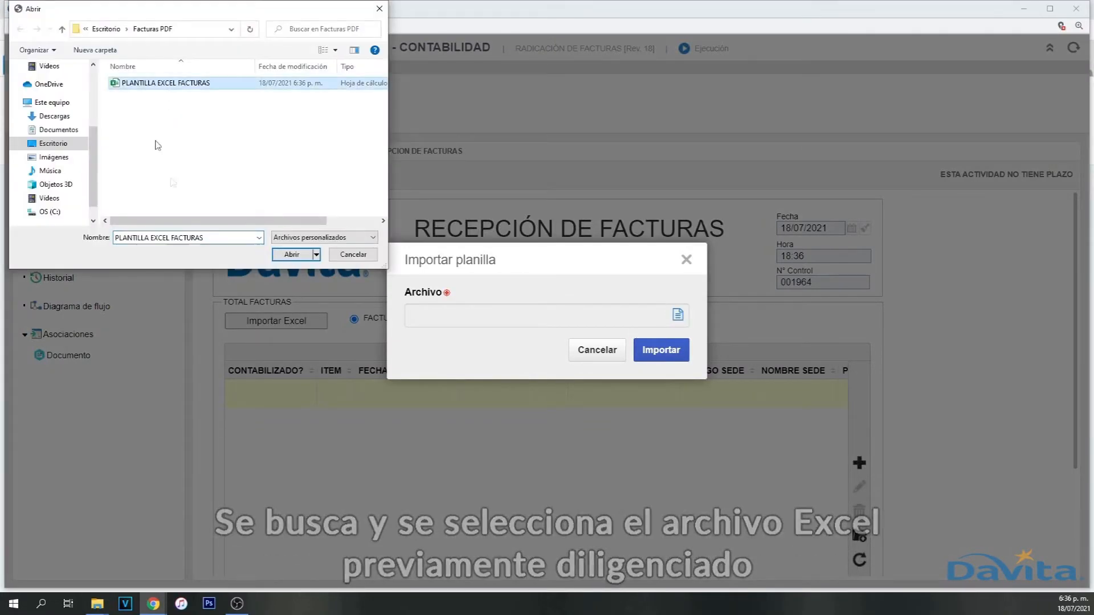
left_click(292, 254)
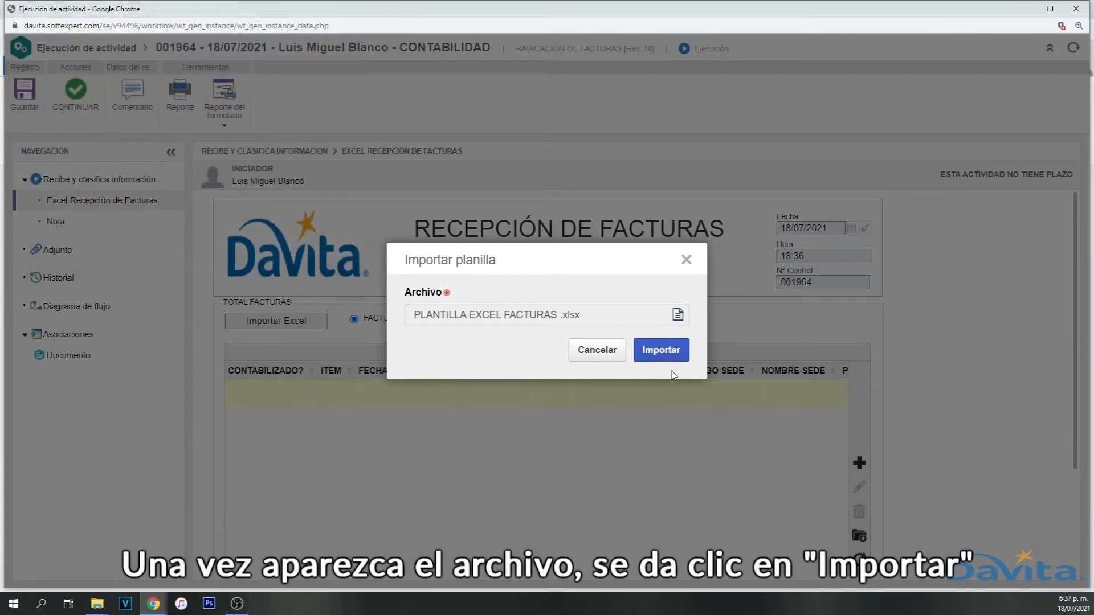
left_click(661, 352)
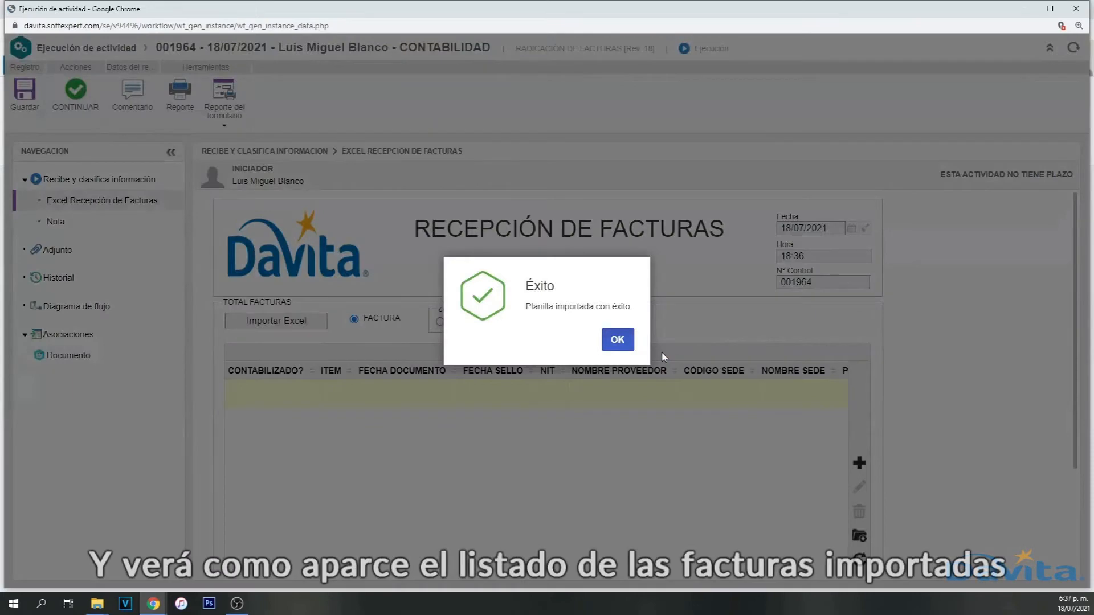
- Edit the first imported invoice: e-mail N/A, no contract, purchase order 52705
left_click(623, 341)
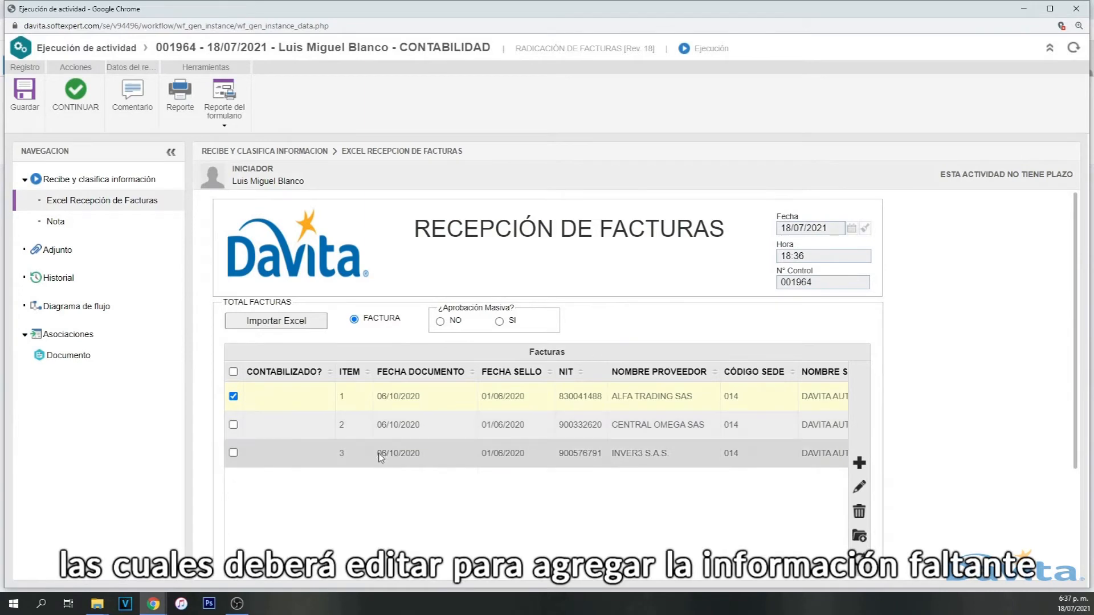
left_click(861, 492)
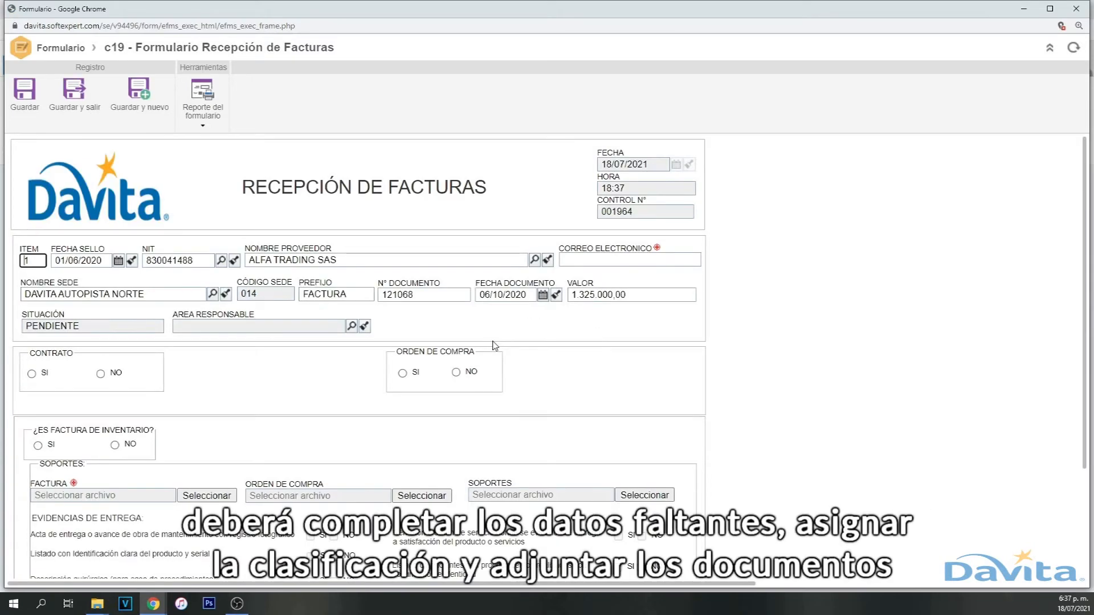
type("N/A")
left_click(100, 373)
left_click(403, 373)
left_click(543, 375)
type("52705")
- Set inventory to NO and classify the invoice as Gastos Generales
left_click(114, 445)
scroll(313, 345, "down", 2)
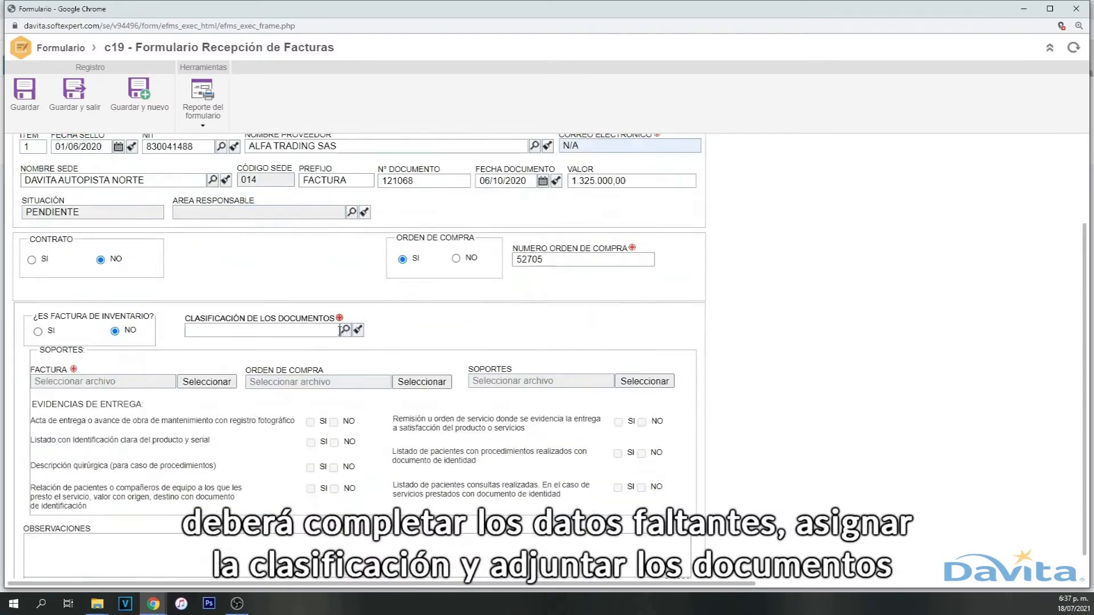
left_click(345, 329)
scroll(225, 424, "down", 3)
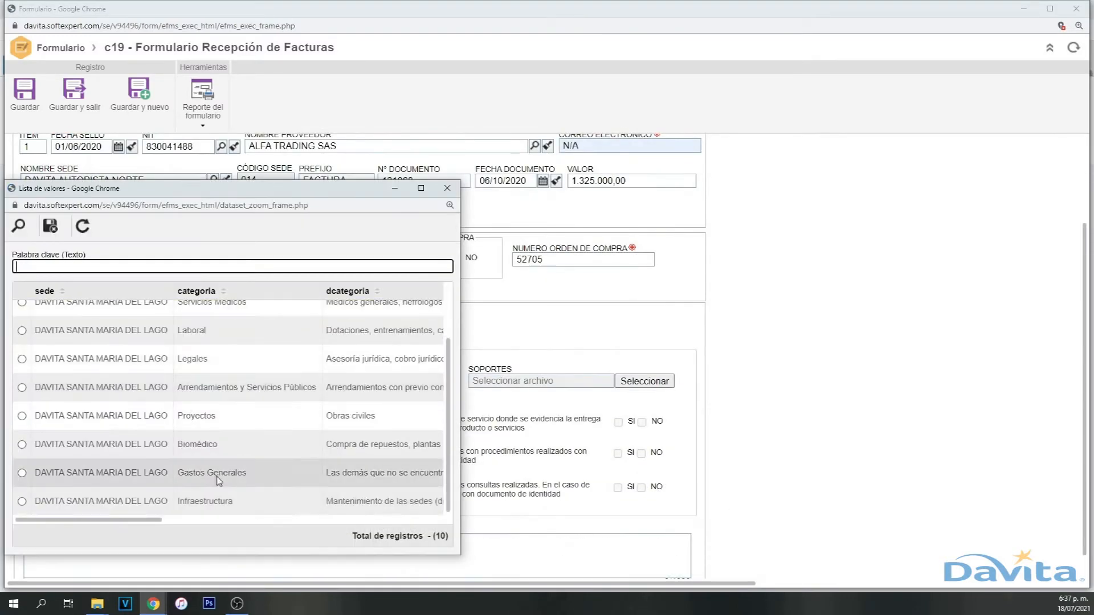
double_click(213, 482)
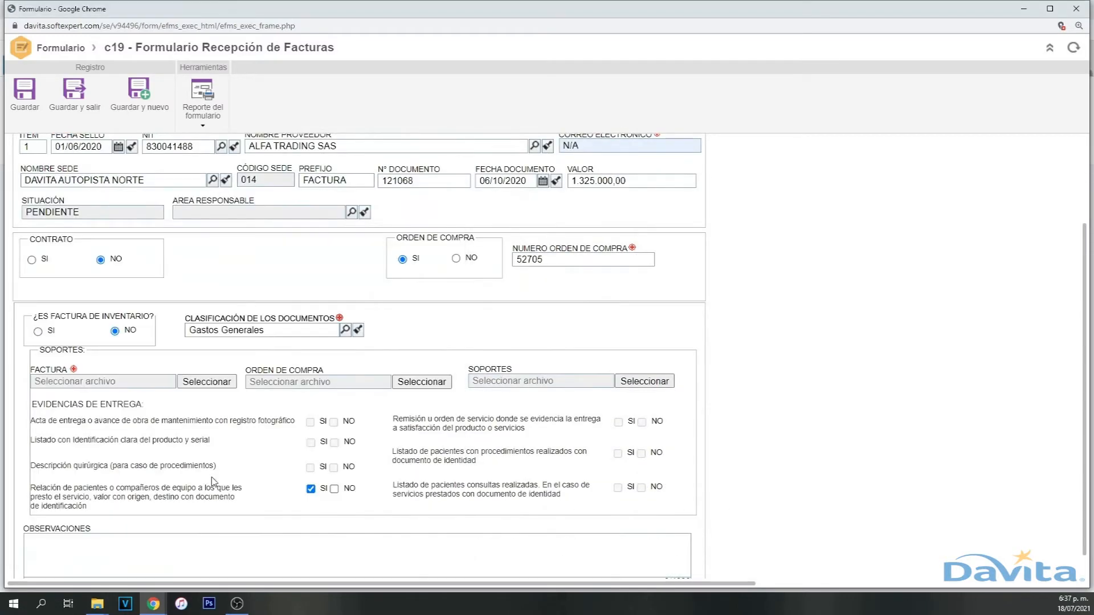
- Attach Factura 1.pdf and Soportes.pdf, then save and close the invoice
left_click(197, 382)
left_click(292, 254)
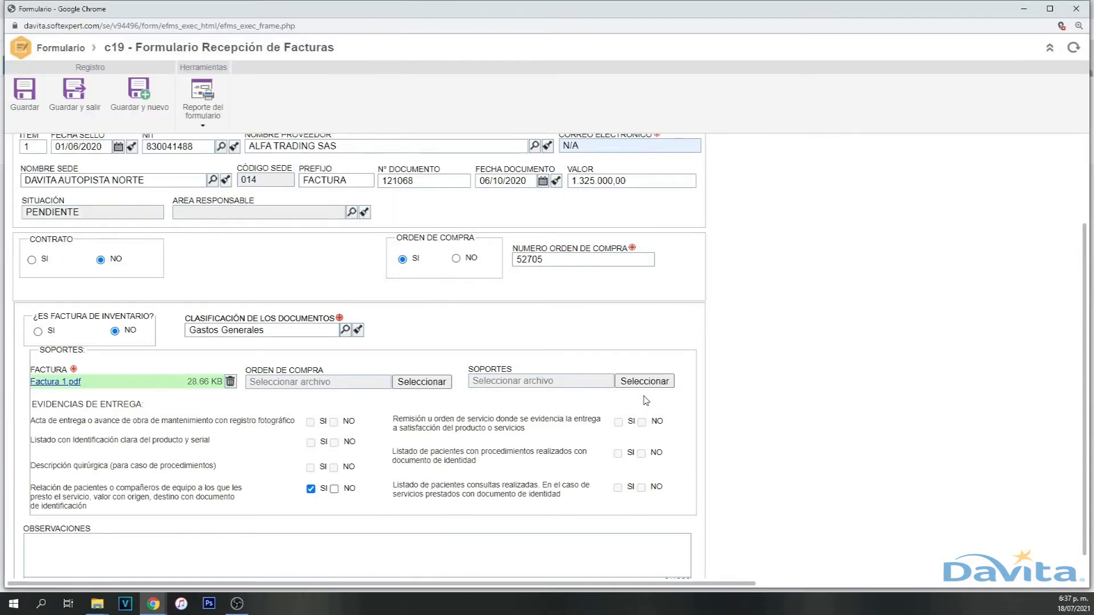
left_click(644, 381)
left_click(135, 154)
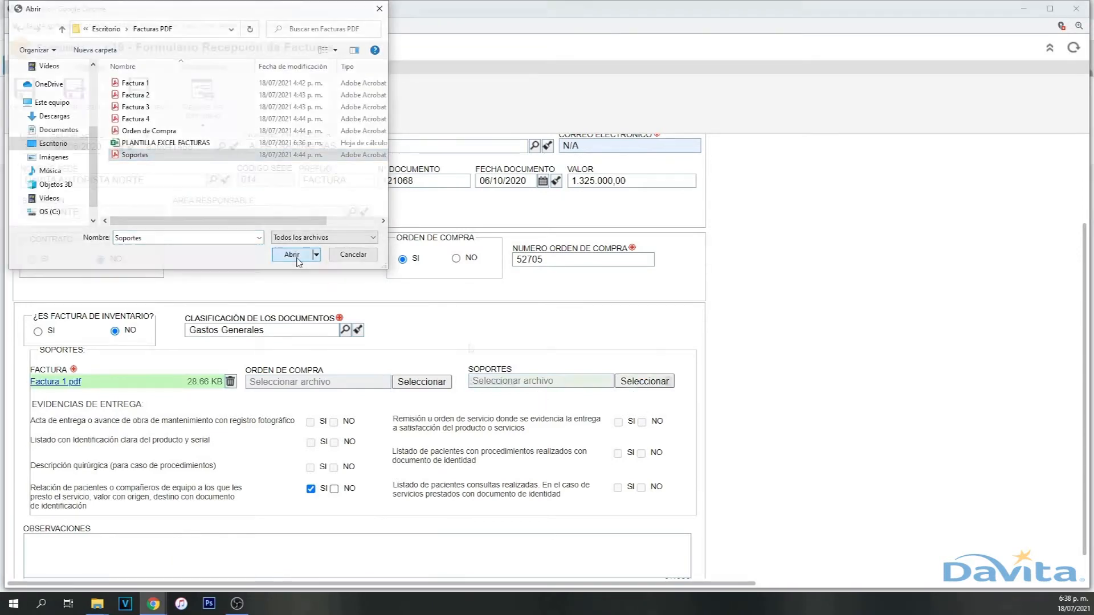
left_click(292, 255)
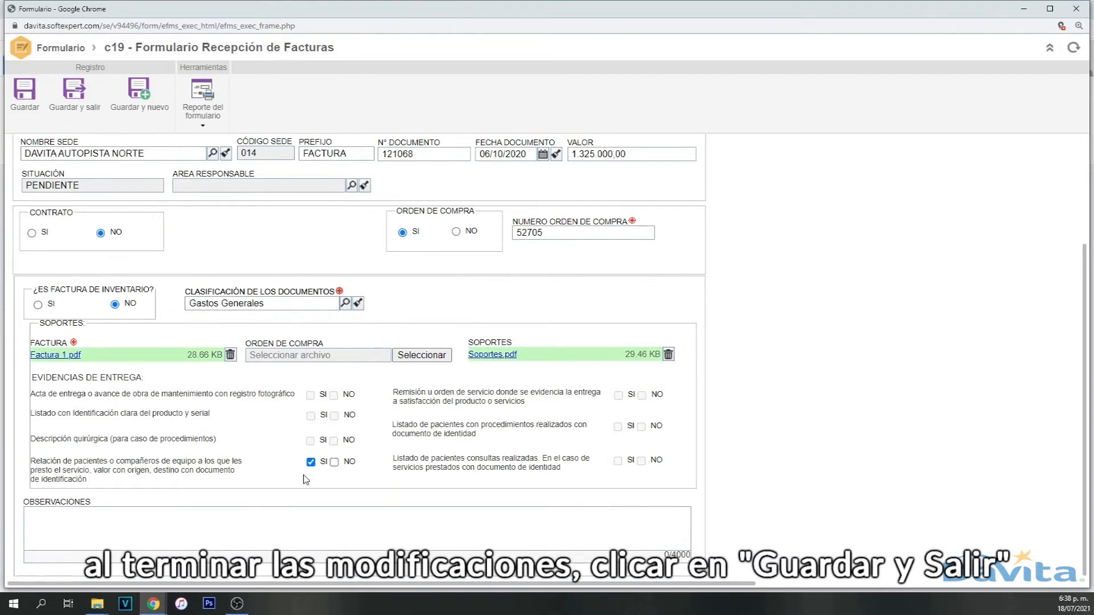
scroll(307, 480, "up", 5)
left_click(72, 95)
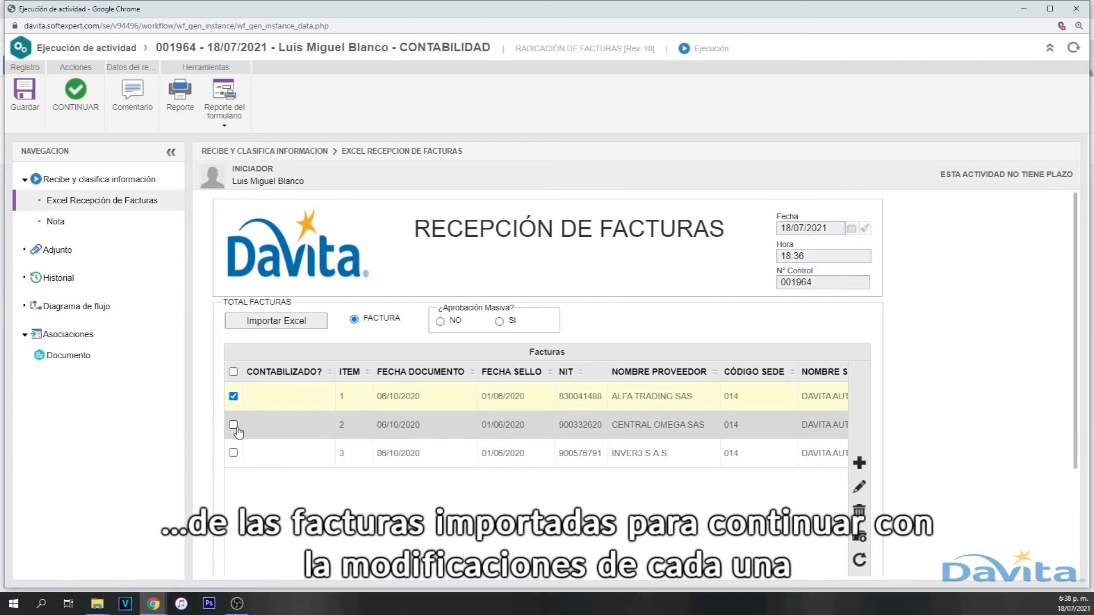
- Edit the second invoice: no contract, purchase order 52706
left_click(234, 427)
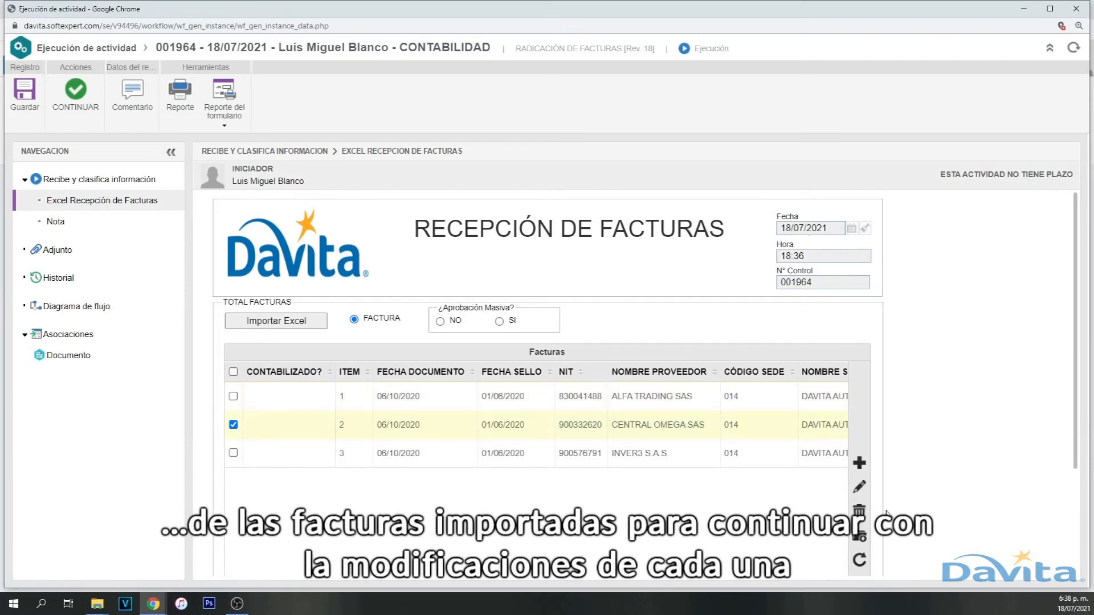
left_click(861, 490)
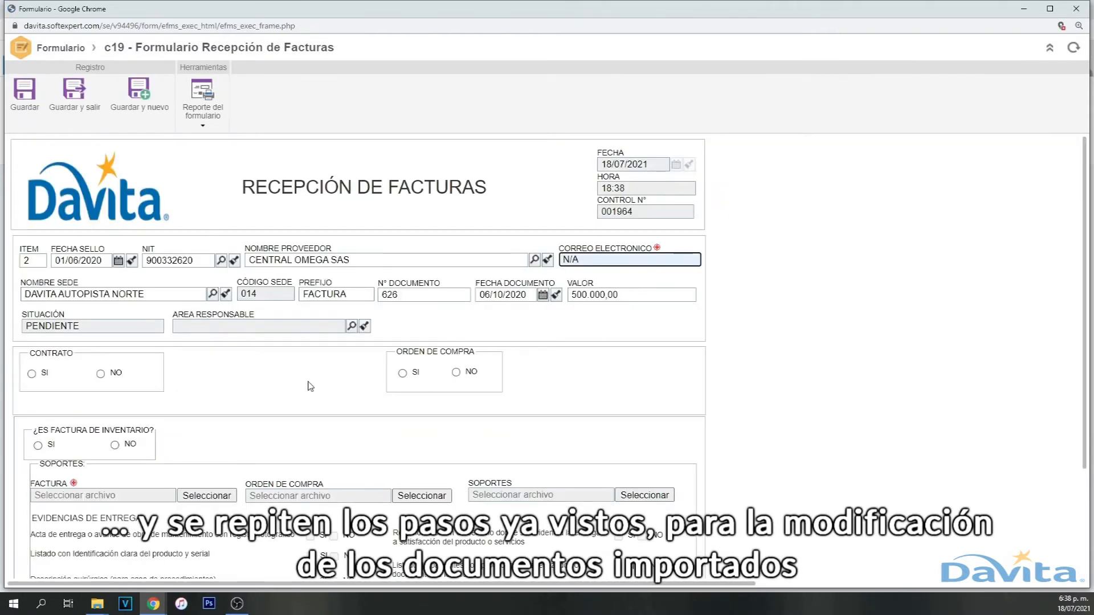
left_click(100, 374)
left_click(402, 374)
left_click(554, 374)
type("52706")
- Set inventory to NO and classify the invoice as Gastos Generales
scroll(344, 399, "down", 3)
left_click(116, 305)
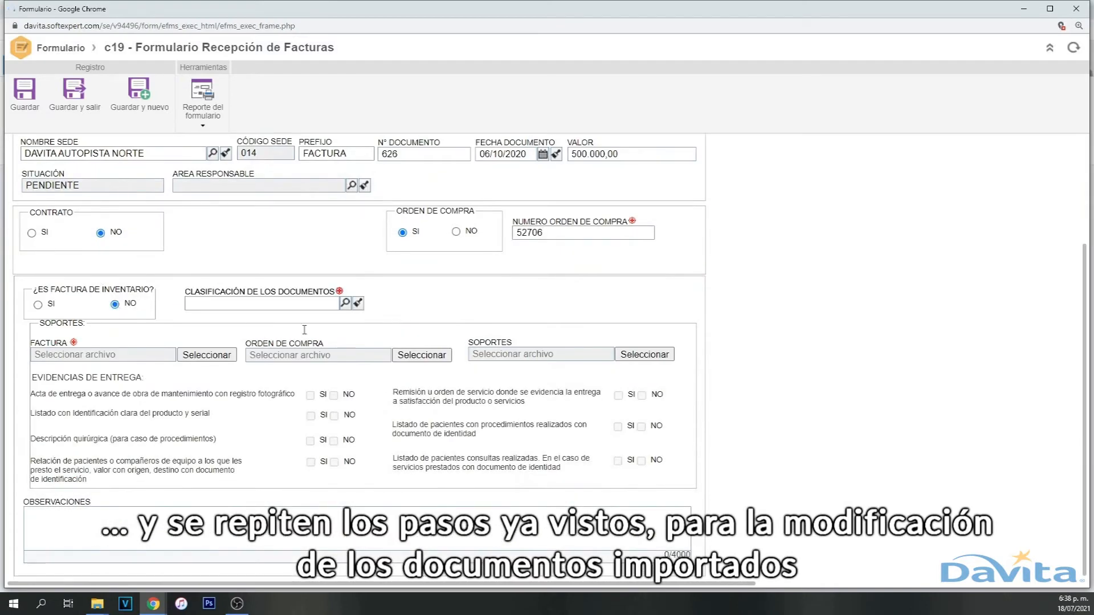
left_click(346, 304)
scroll(248, 367, "down", 2)
double_click(228, 471)
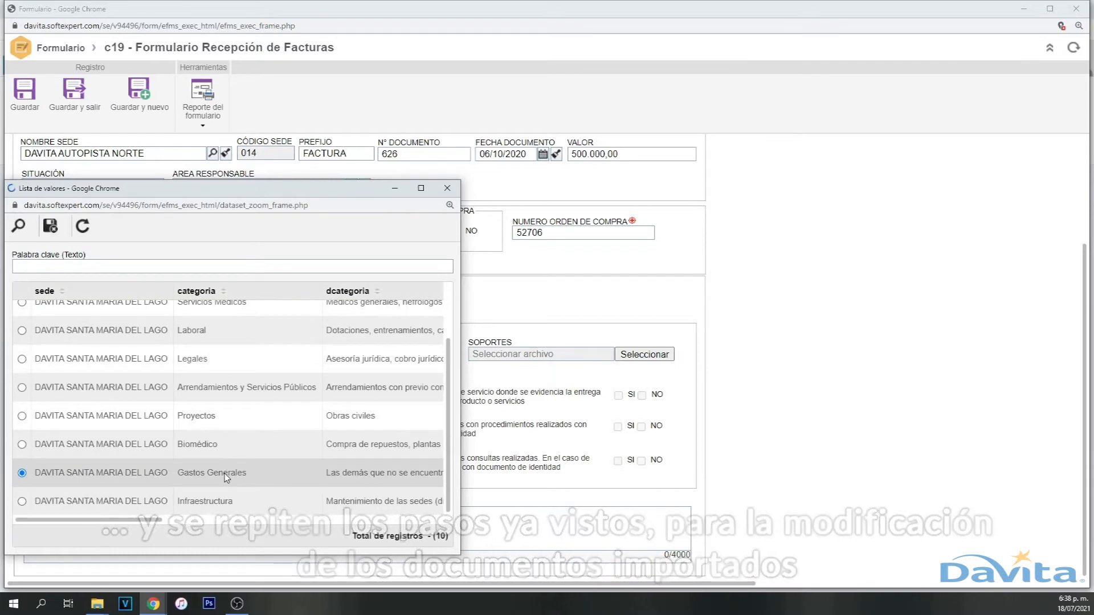
- Attach Factura 2.pdf and save and close the invoice
left_click(209, 358)
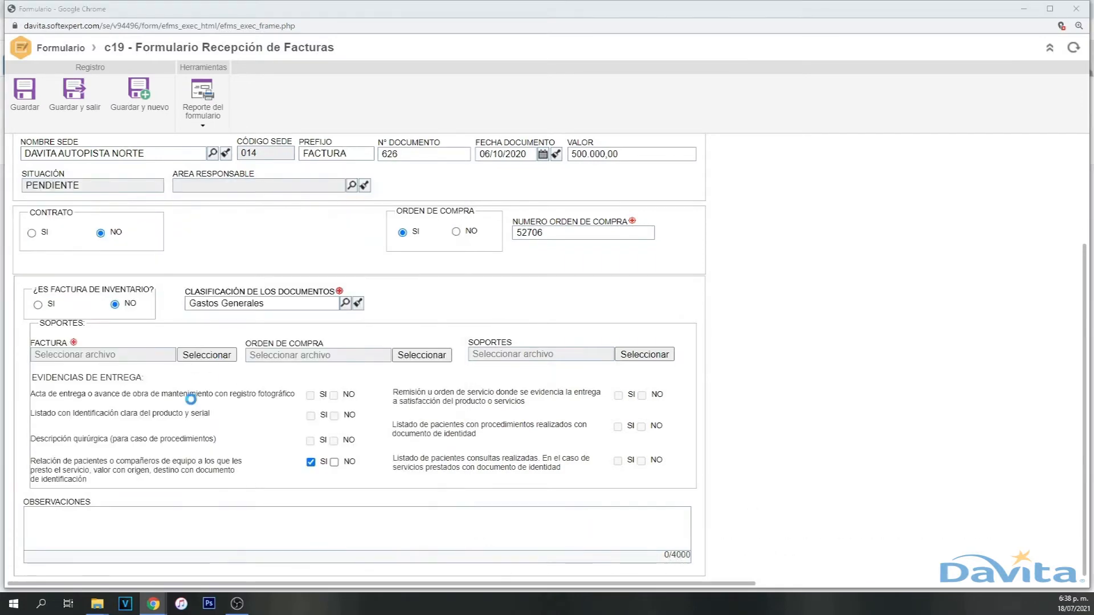
double_click(145, 96)
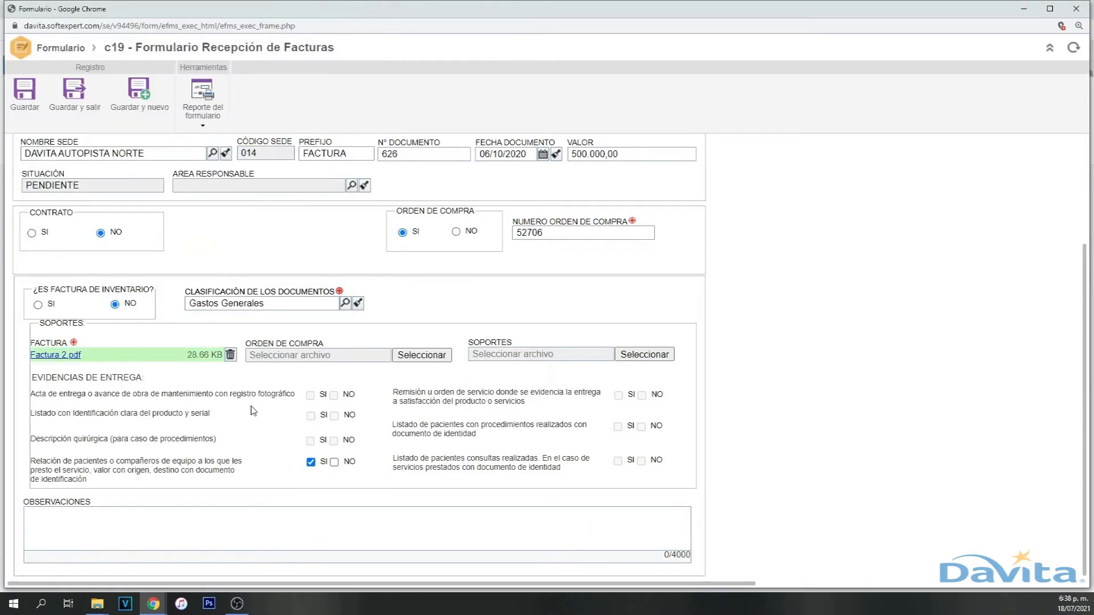
left_click(78, 102)
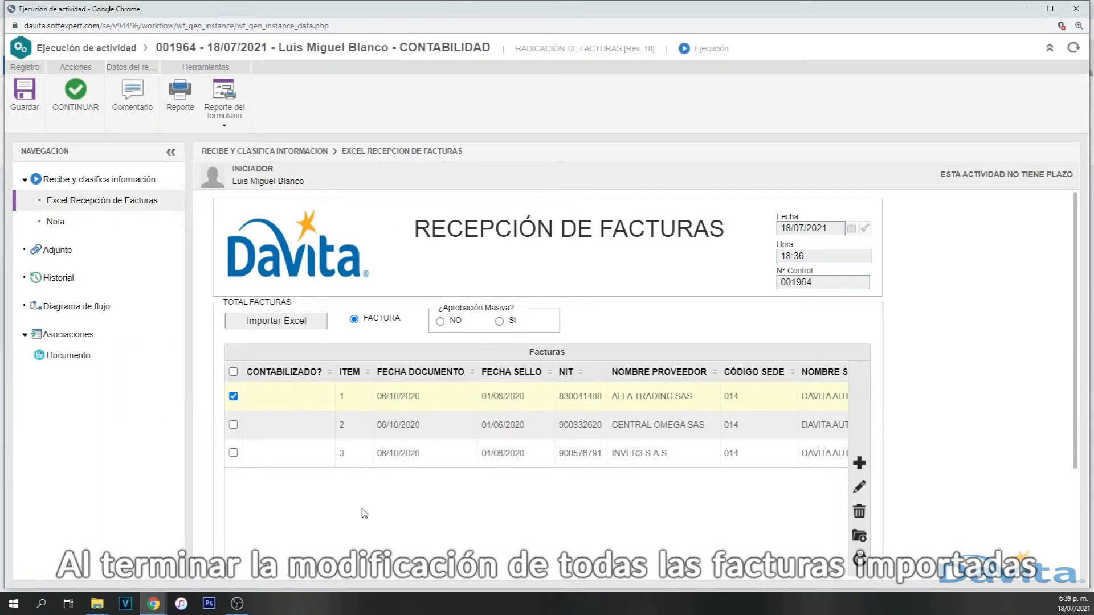
- Tick invoice rows 3, 2 and 1 and send the reception activity onward with CONTINUAR
left_click(233, 453)
left_click(233, 396)
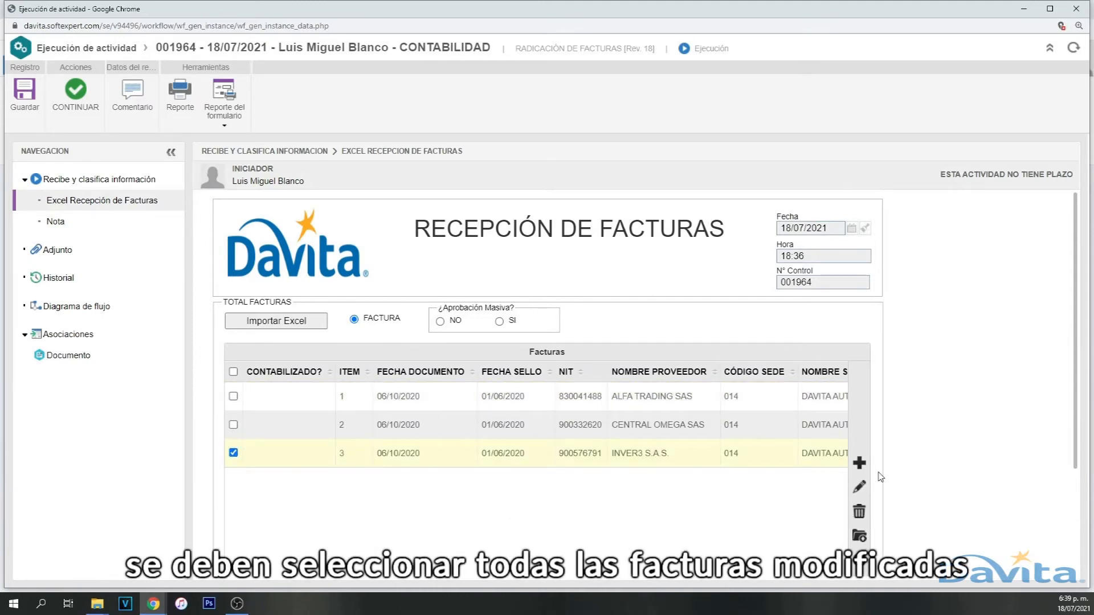
left_click(233, 424)
left_click(233, 397)
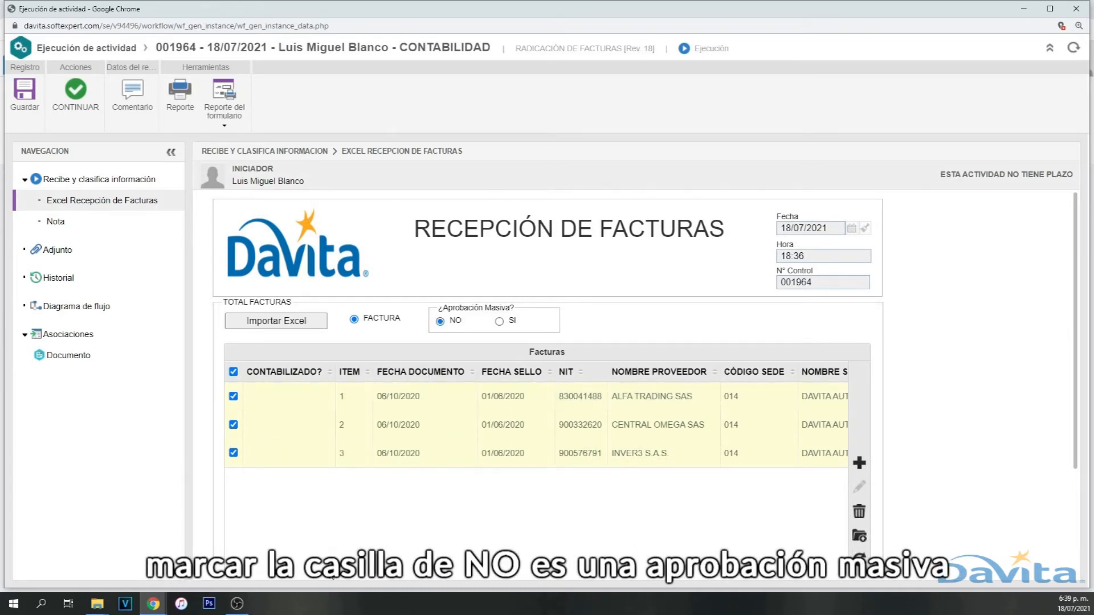
left_click(78, 107)
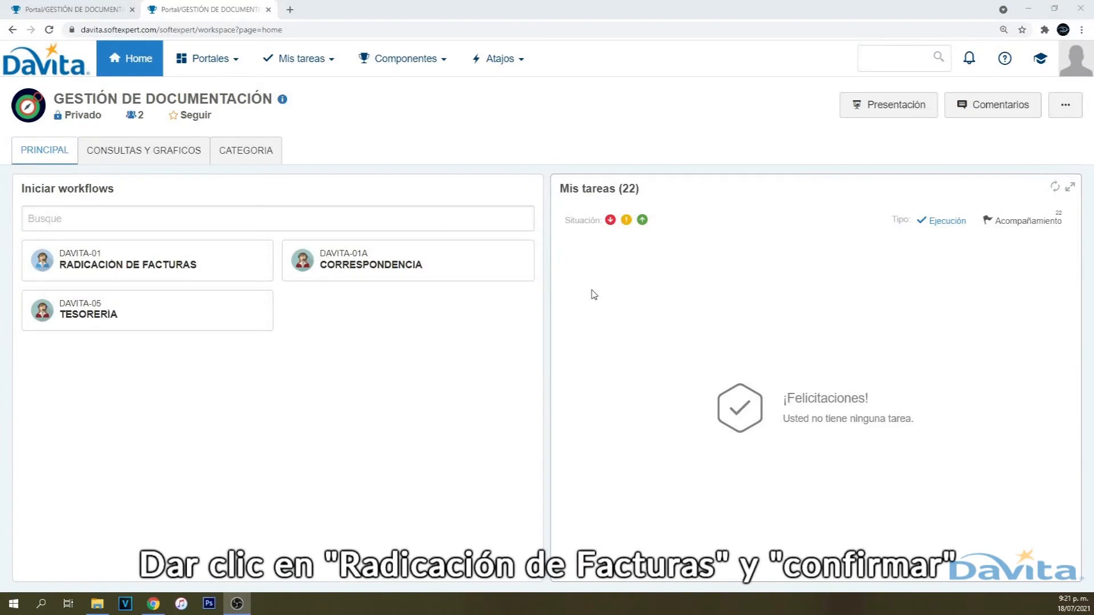
- Start a Radicación de Facturas workflow and add an invoice with item 1, stamp date 02/07/2021
left_click(146, 265)
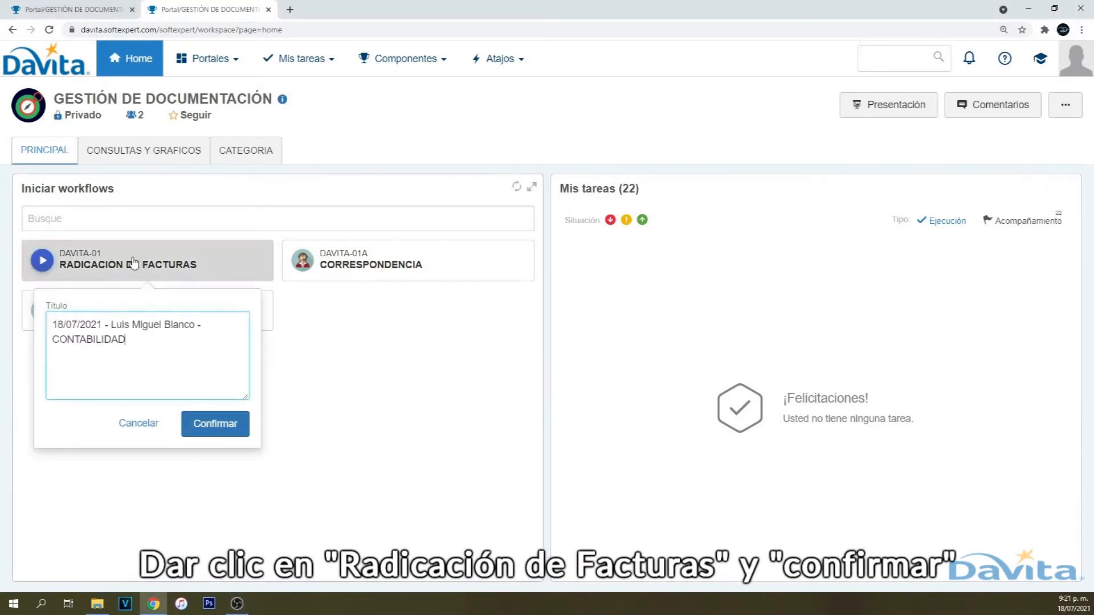
left_click(214, 425)
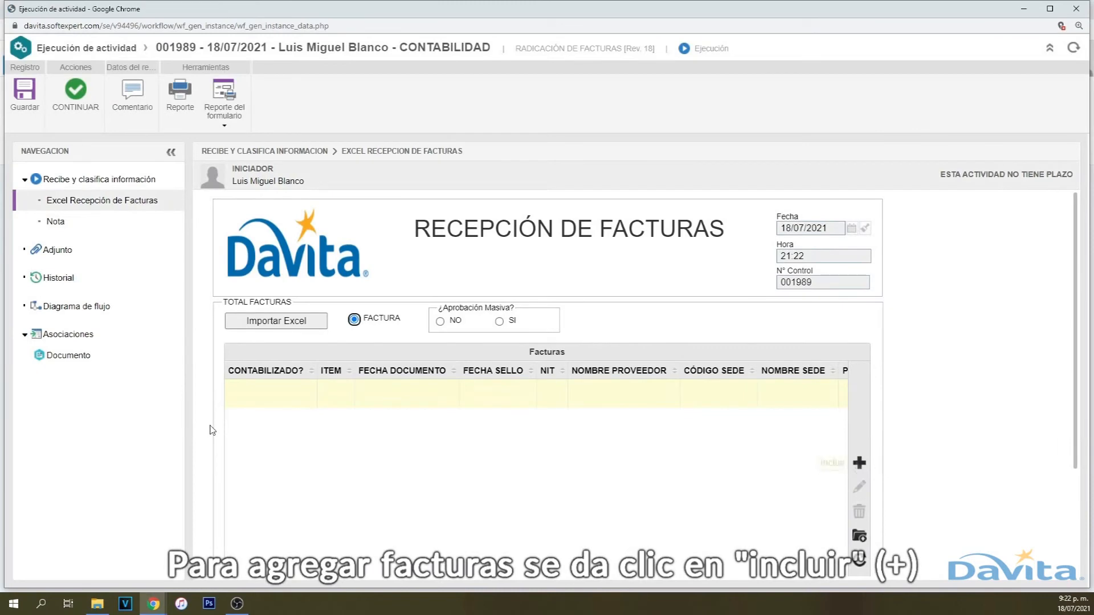
left_click(859, 464)
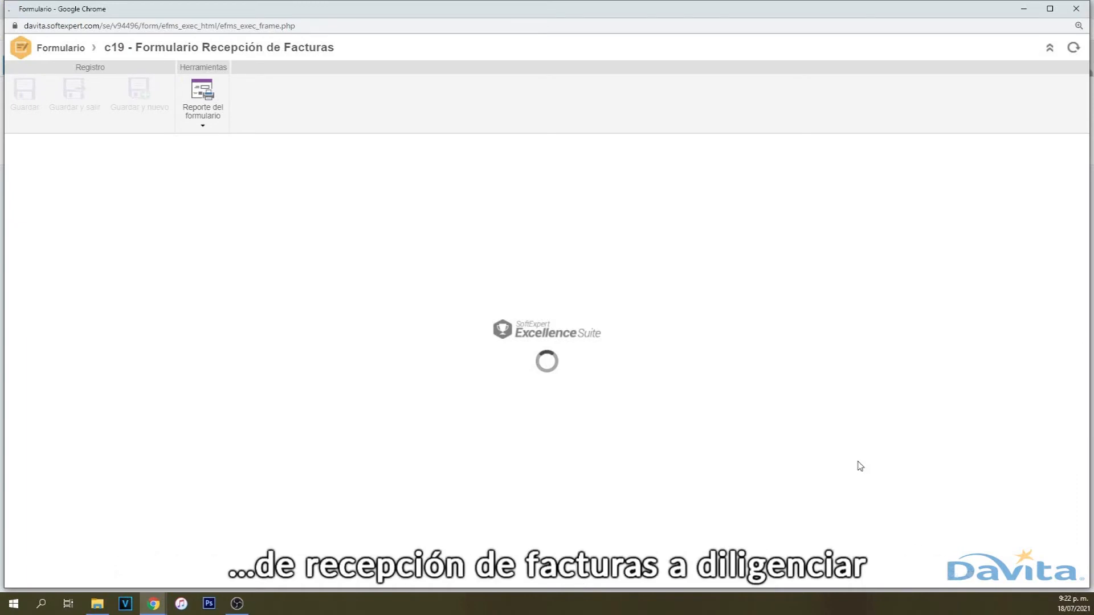
type("1")
key("Tab")
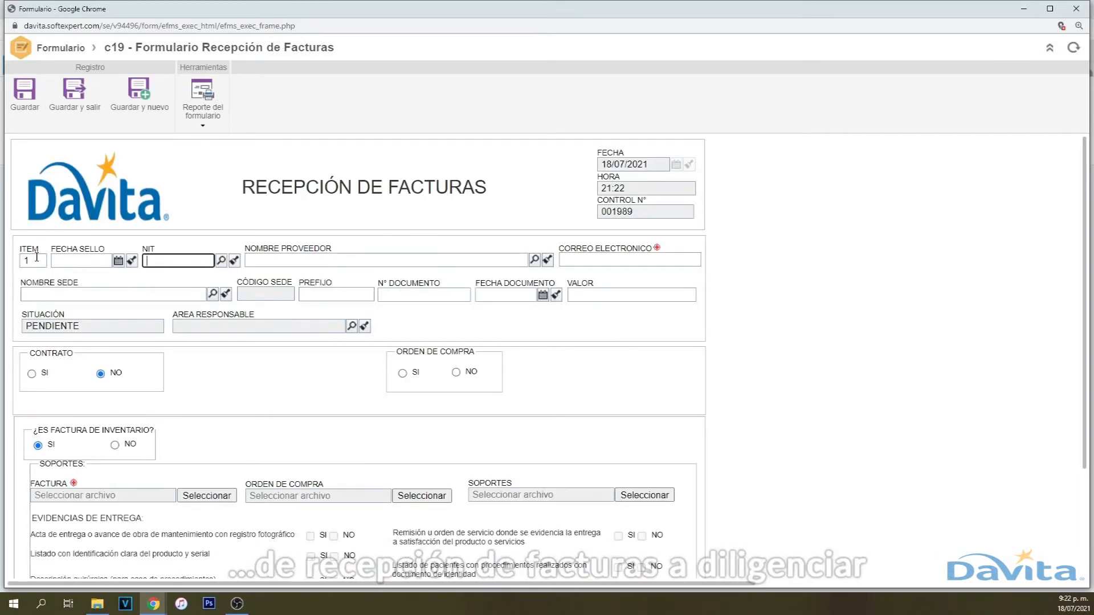
type("02/07/2021")
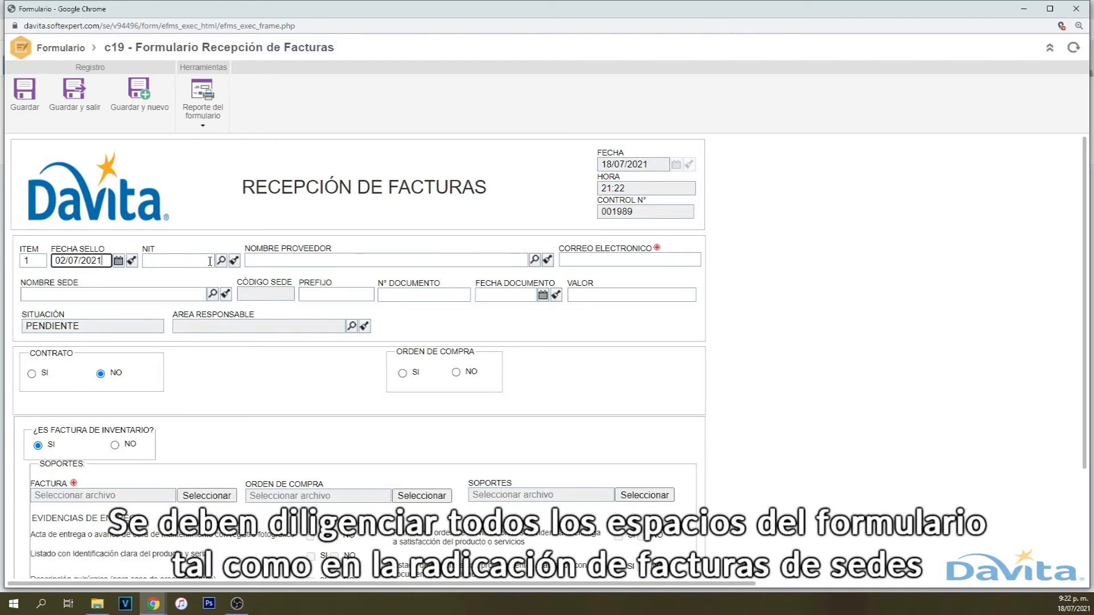
- Select supplier SYMA COMERCIALIZADORA SAS via the NIT search and enter n/a as e-mail
left_click(220, 260)
left_click(57, 266)
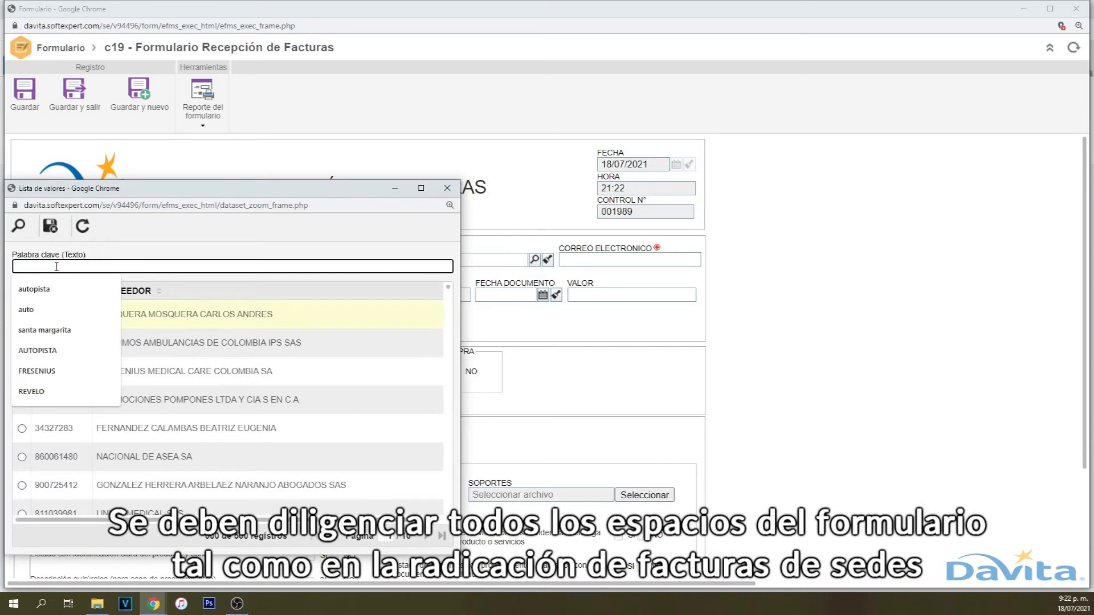
type("syma")
key("Return")
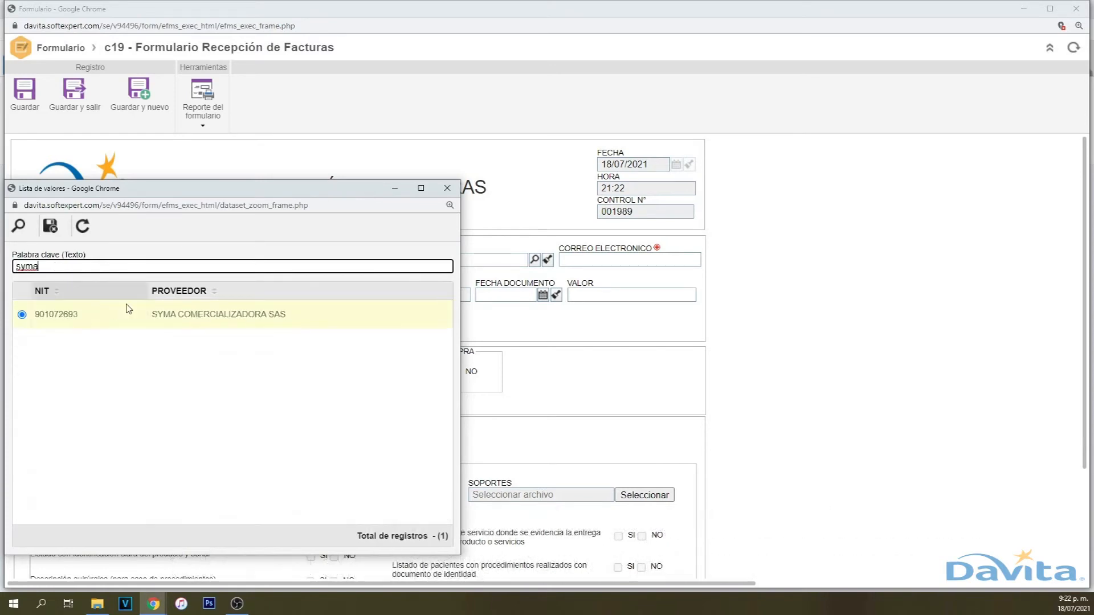
left_click(215, 319)
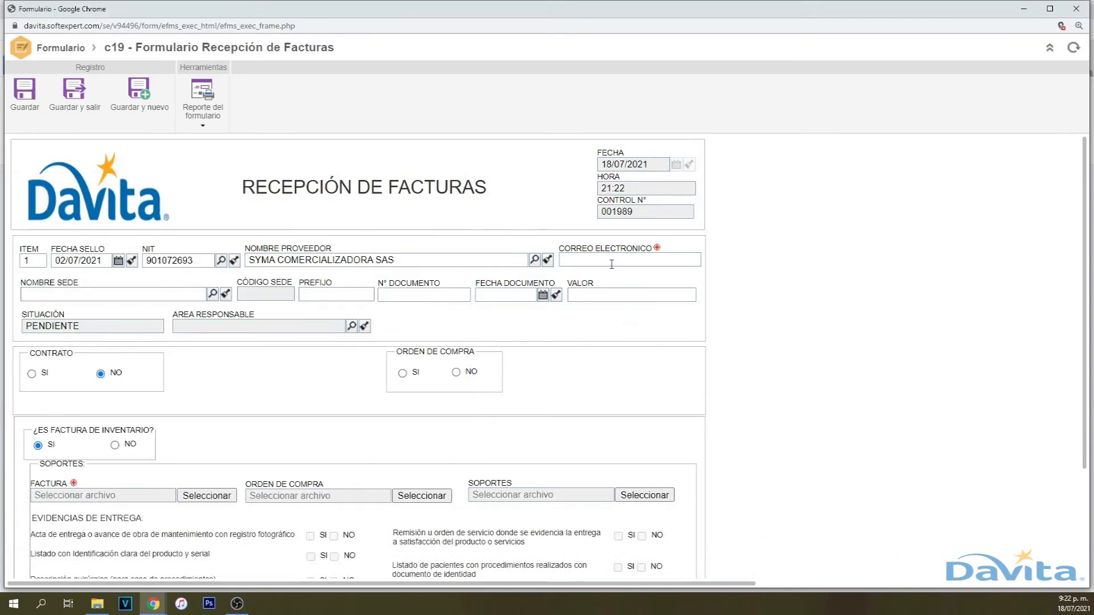
left_click(629, 259)
type("n/a")
- Set the invoice site to SEDE ADMINISTRATIVA
left_click(216, 292)
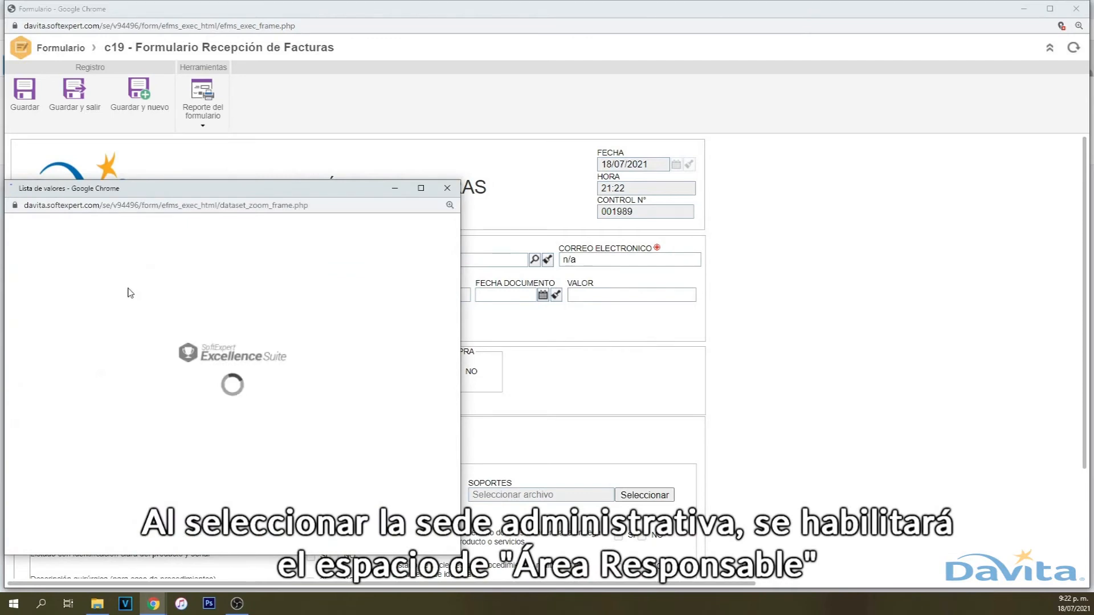
left_click(118, 272)
type("adm")
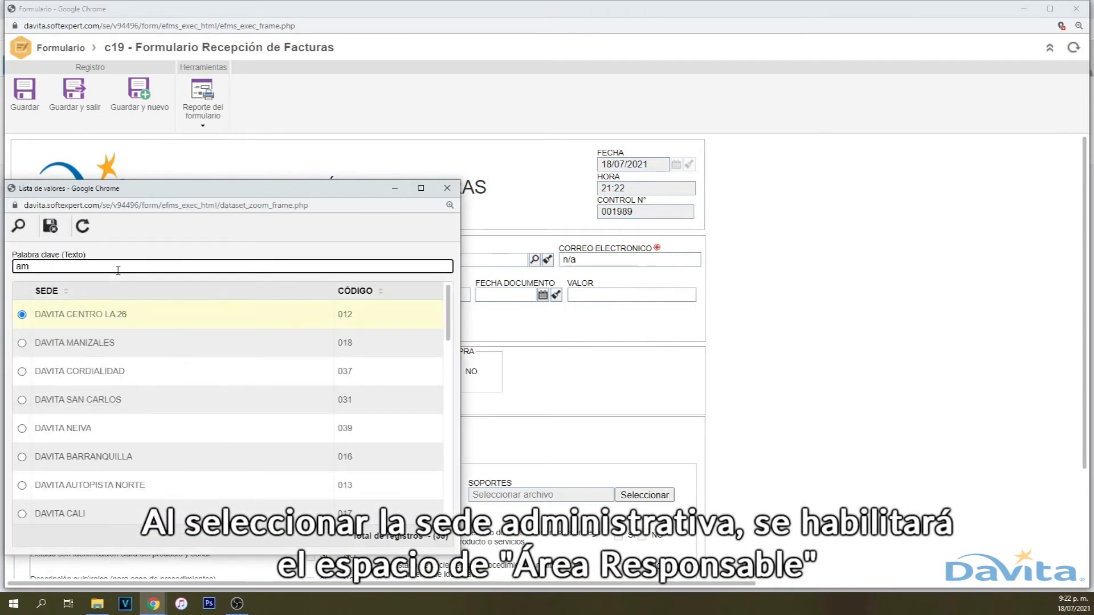
key("Return")
double_click(115, 315)
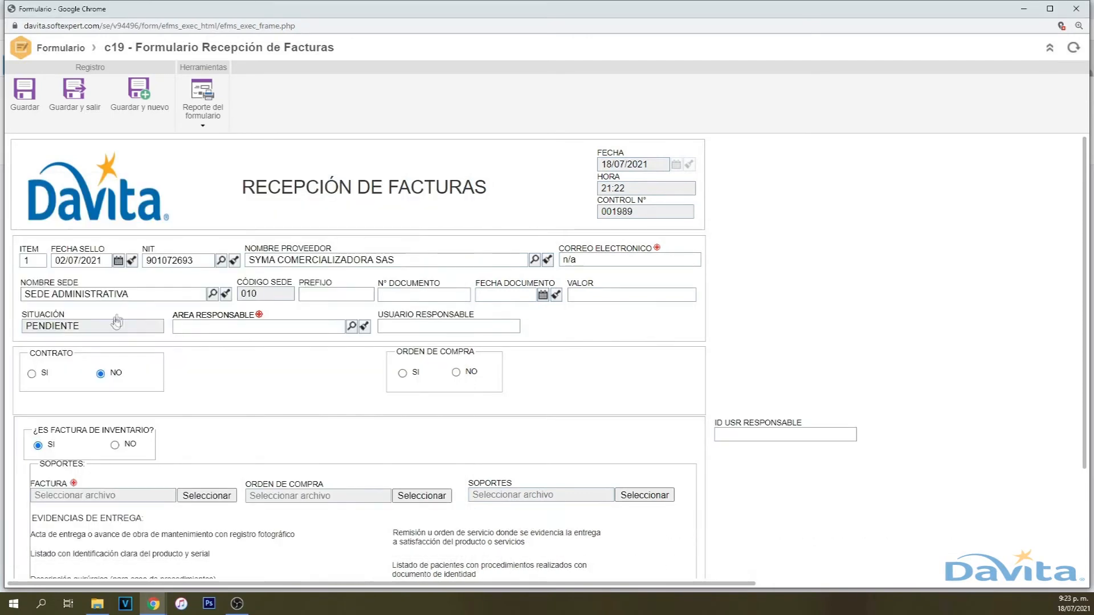
- Enter document F 5 dated 06/07/2021 with value 5.000.000,00
left_click(335, 295)
type("f")
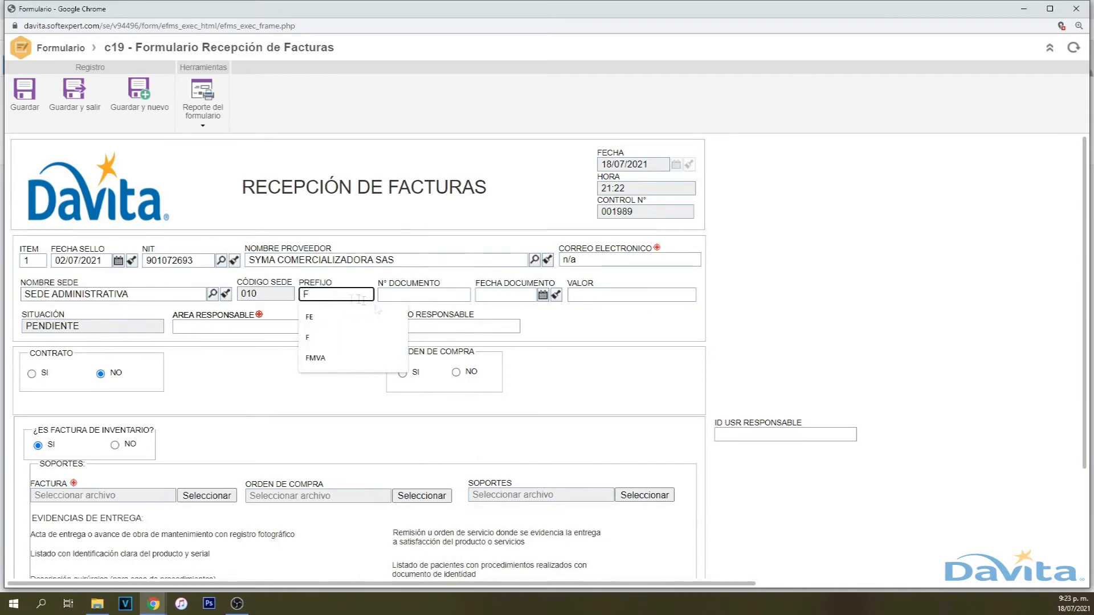
left_click(399, 296)
type("5")
left_click(542, 294)
left_click(460, 345)
left_click(603, 295)
type("5000000")
- Choose CONTABILIDAD as responsible area and indicate the invoice has a purchase order
left_click(352, 326)
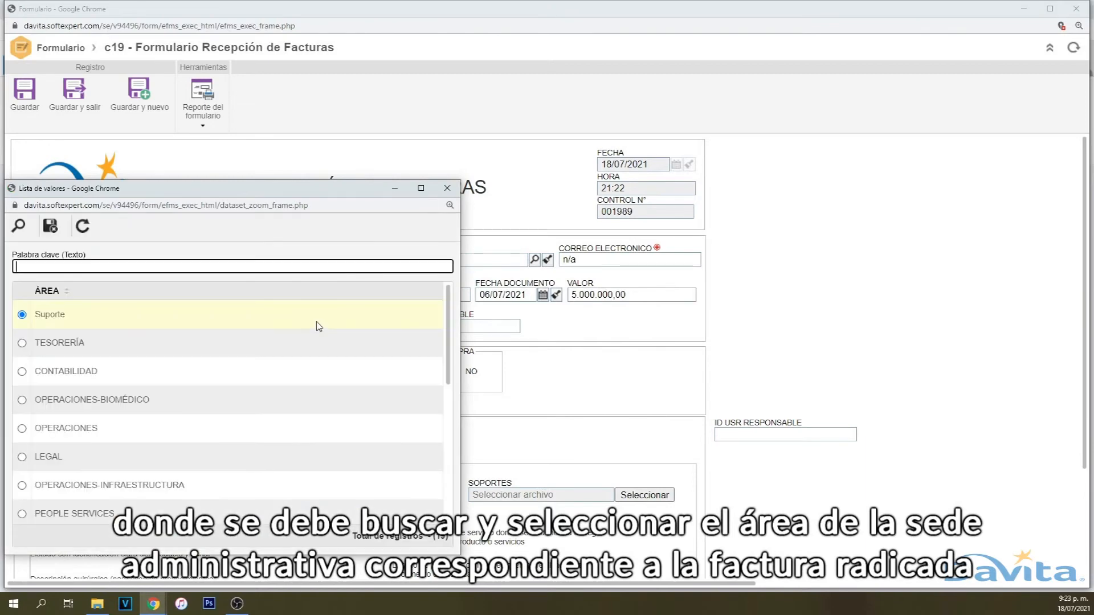
scroll(212, 369, "down", 3)
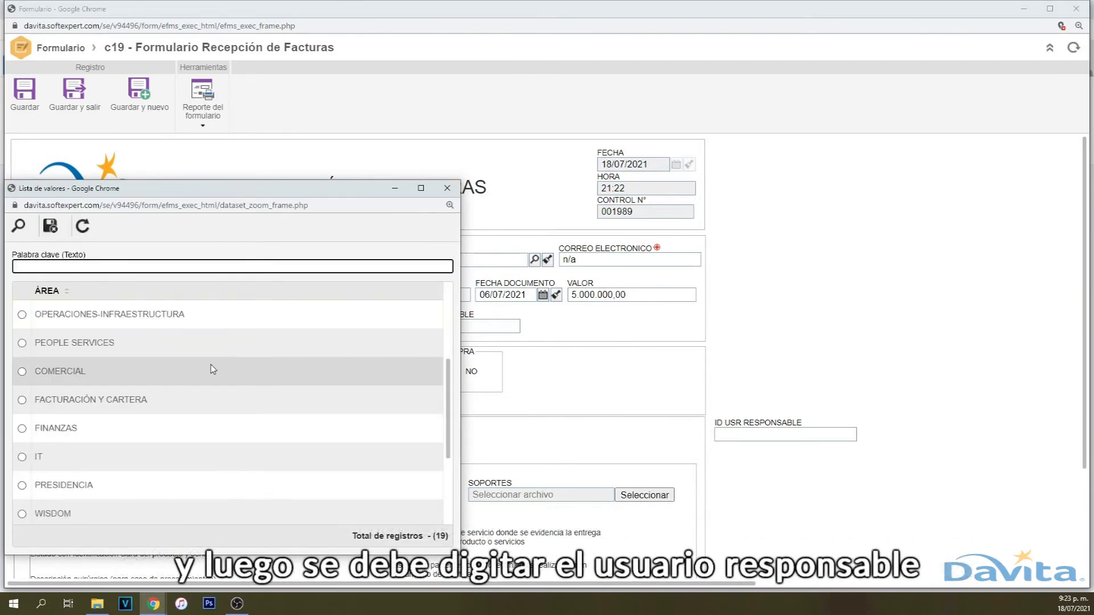
scroll(211, 370, "up", 3)
left_click(114, 381)
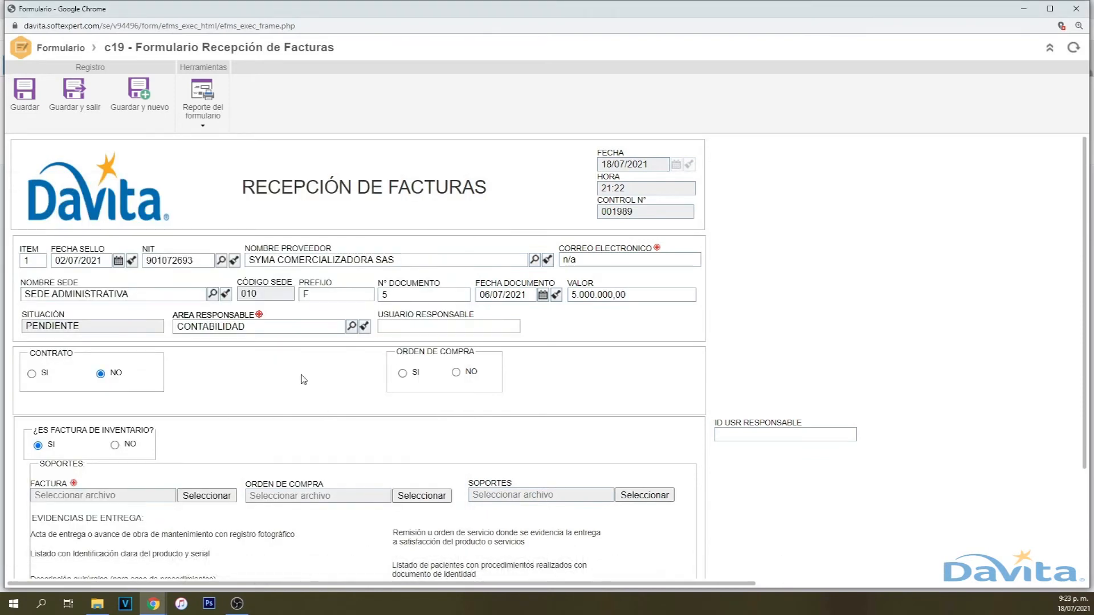
left_click(403, 373)
- Mark the invoice as non-inventory and classify it as Gastos Generales
left_click(550, 373)
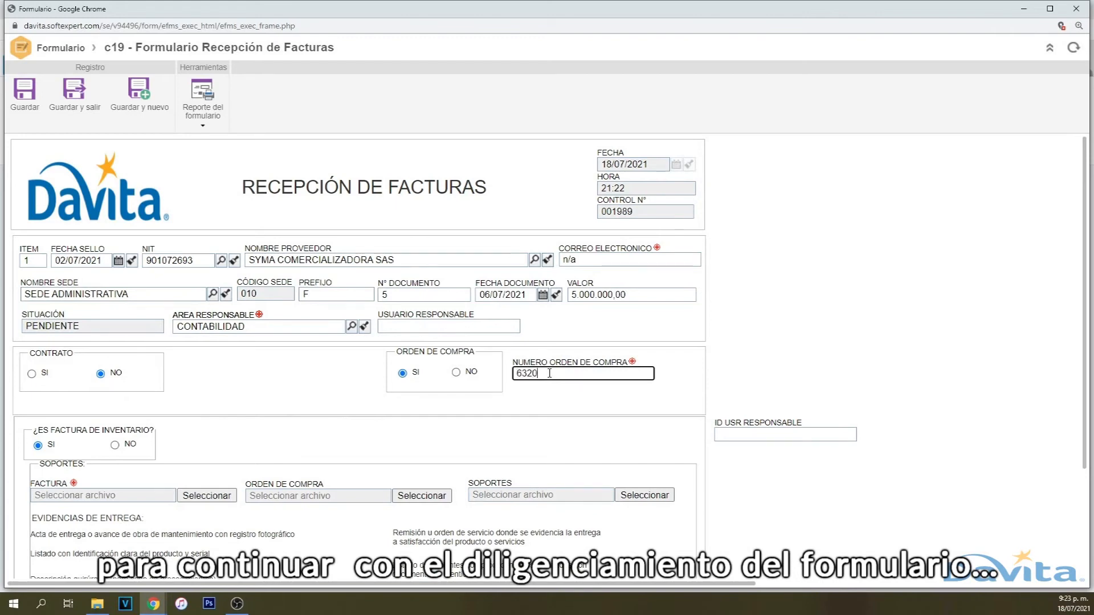
scroll(347, 361, "down", 1)
left_click(117, 380)
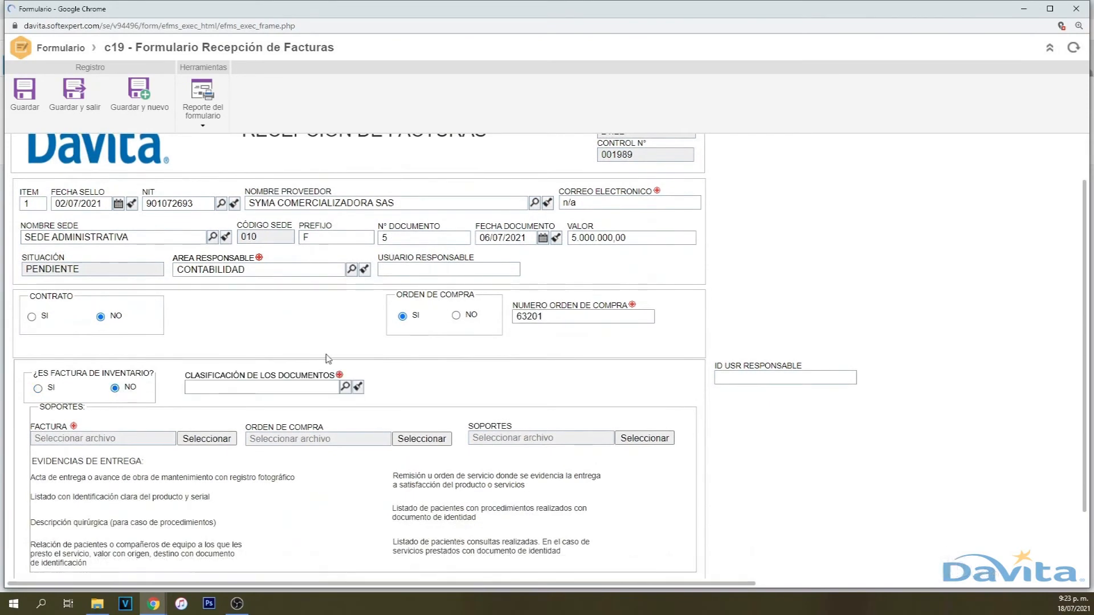
scroll(342, 381, "down", 1)
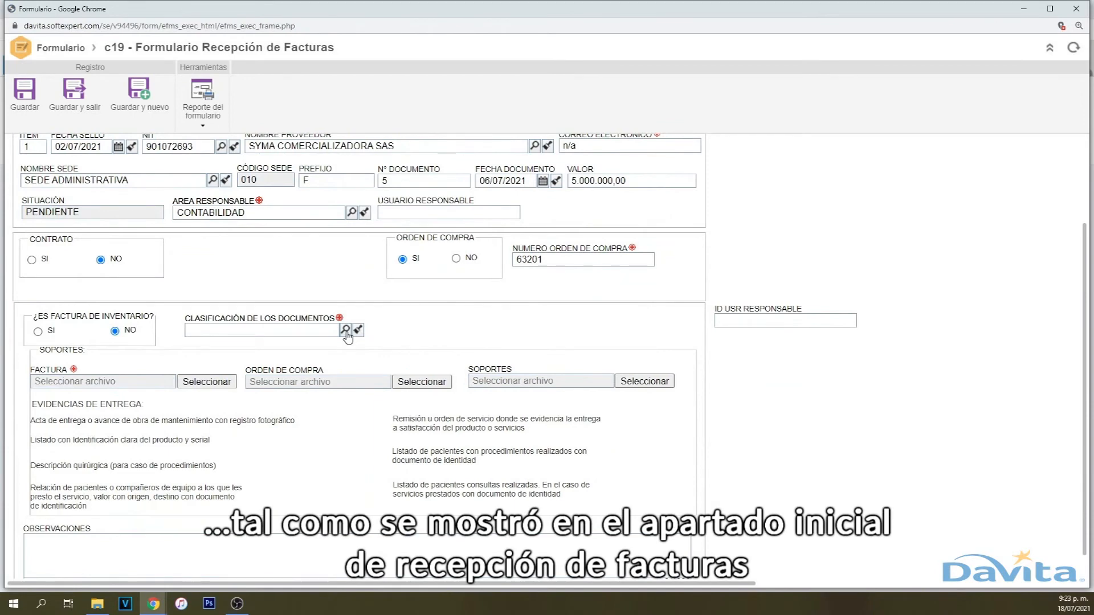
left_click(345, 330)
scroll(214, 354, "down", 3)
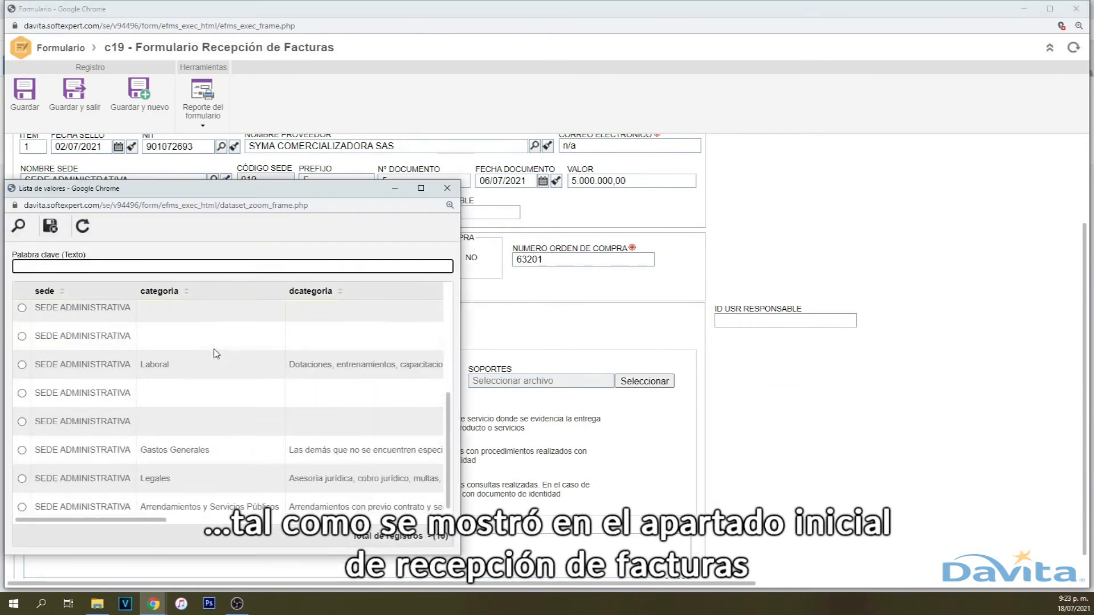
double_click(177, 448)
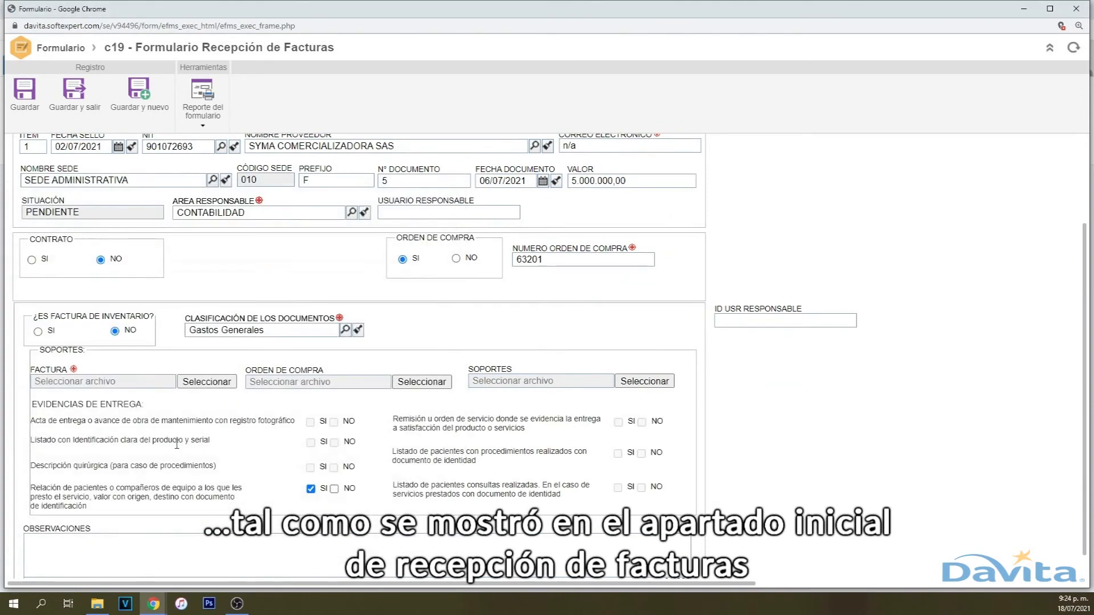
- Attach Factura 1.pdf as the invoice file, then save and close the form
scroll(160, 387, "down", 1)
left_click(199, 357)
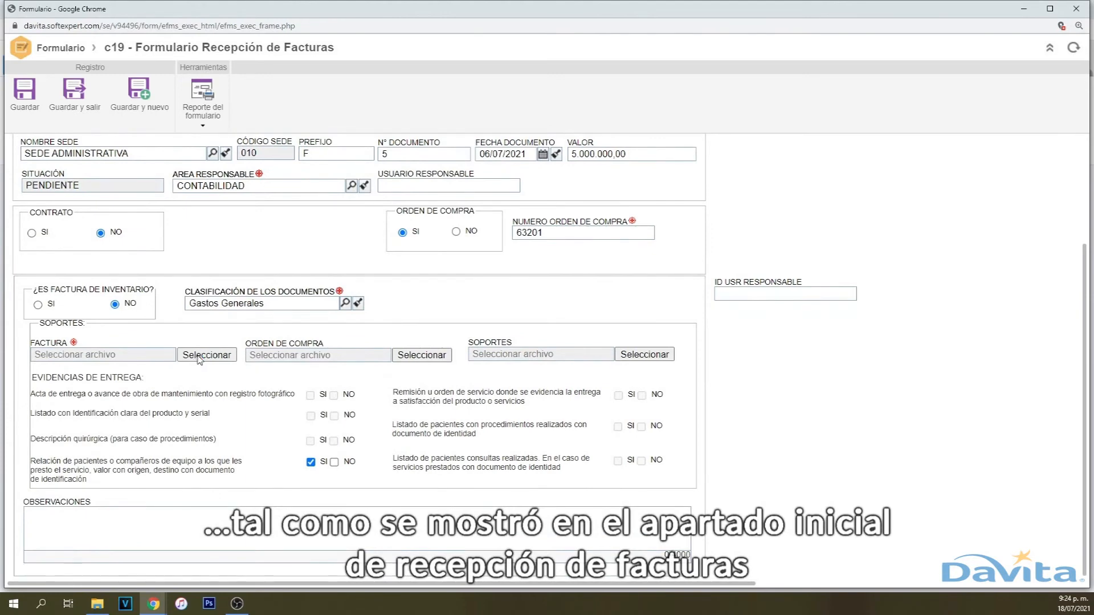
double_click(139, 86)
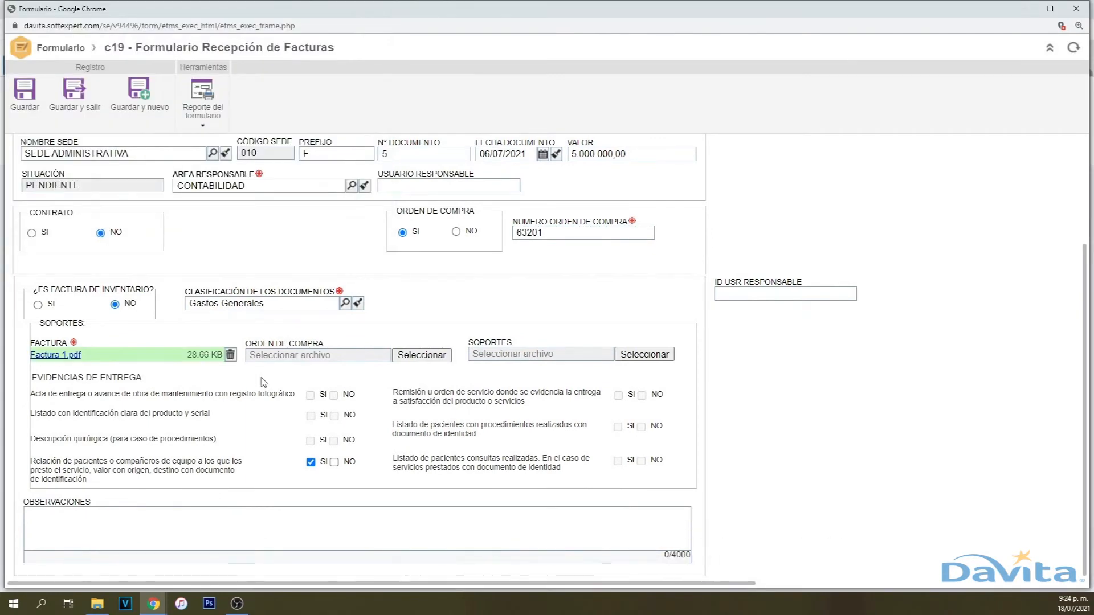
scroll(225, 376, "up", 4)
left_click(78, 99)
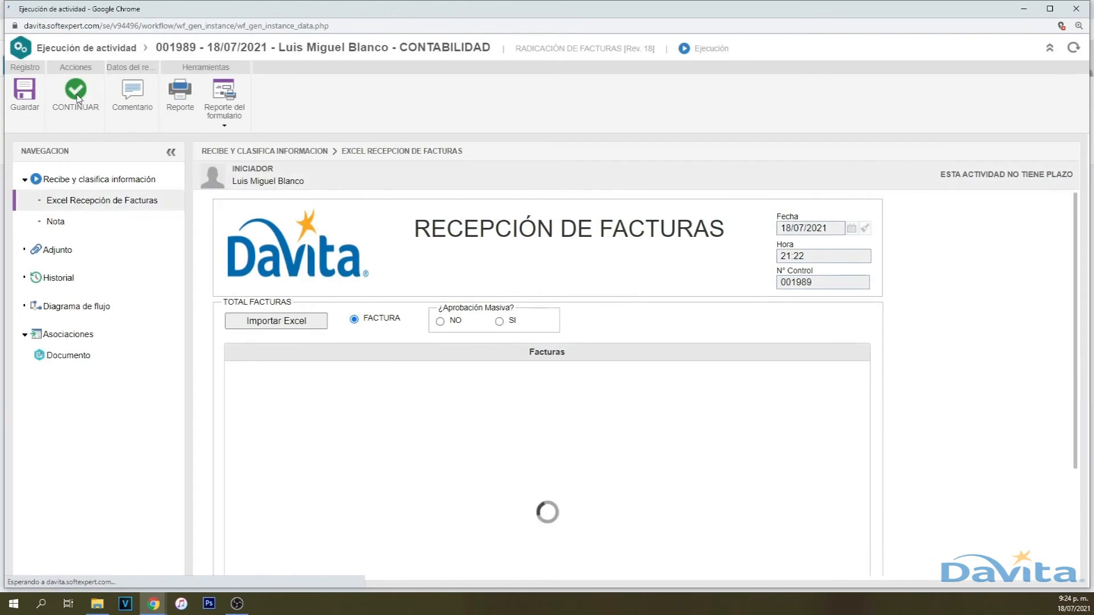
- Set ¿Aprobación Masiva? to NO and submit activity 001989 with CONTINUAR
left_click(440, 321)
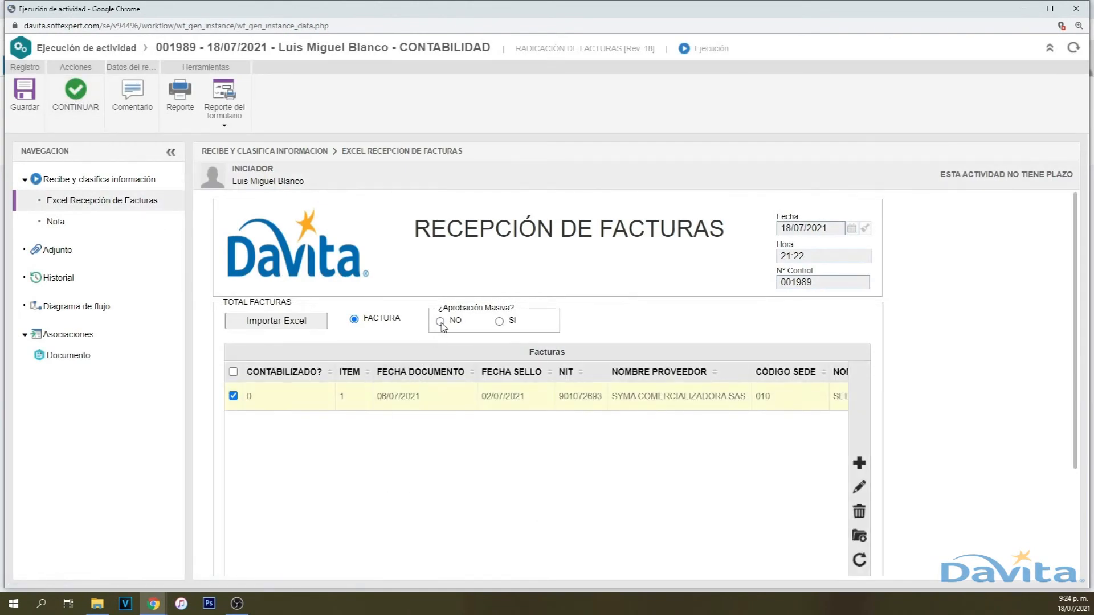
left_click(77, 94)
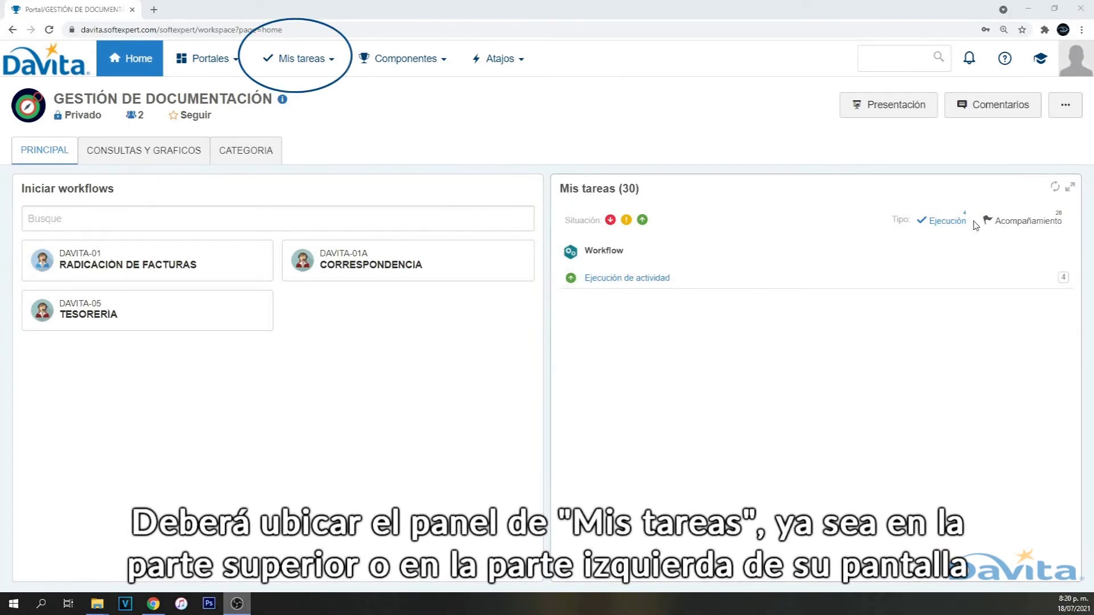
- Refresh Mis tareas and execute returned task 001974 from the pending activity executions
left_click(1054, 189)
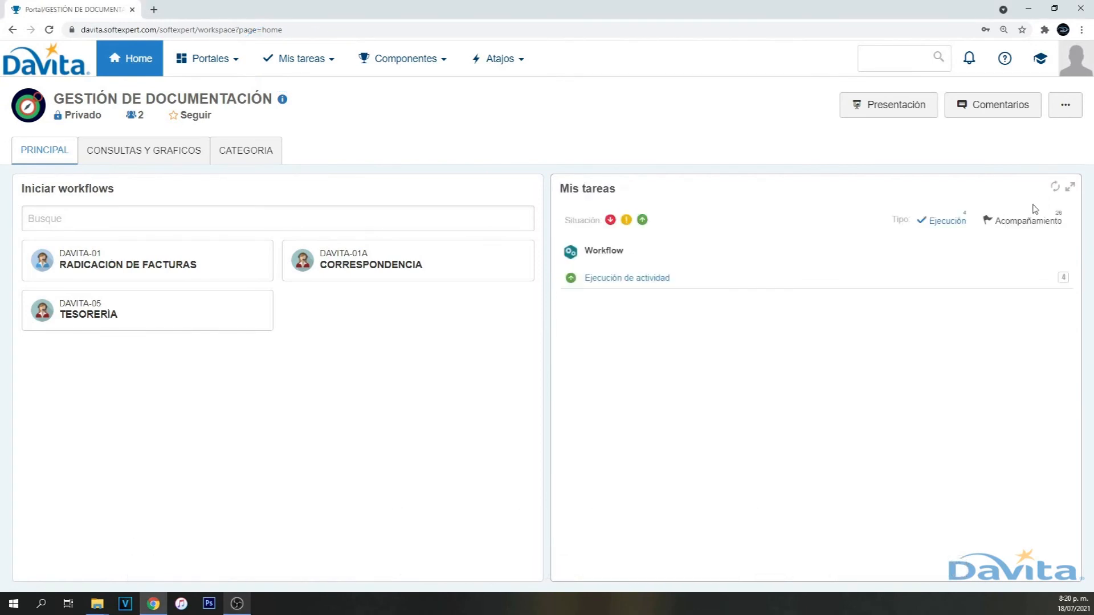
left_click(631, 280)
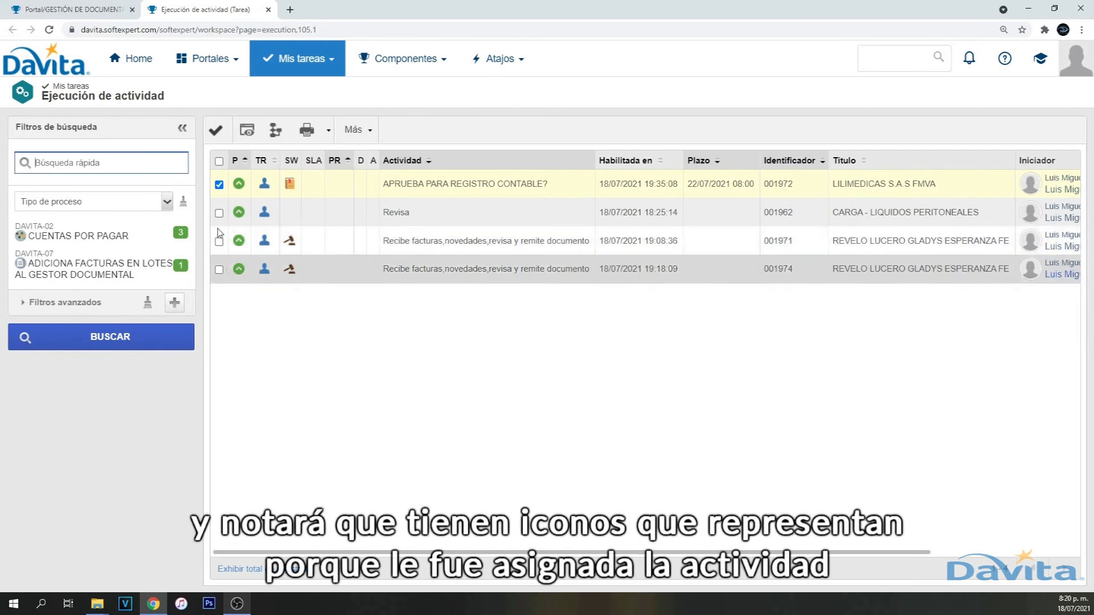
left_click(219, 269)
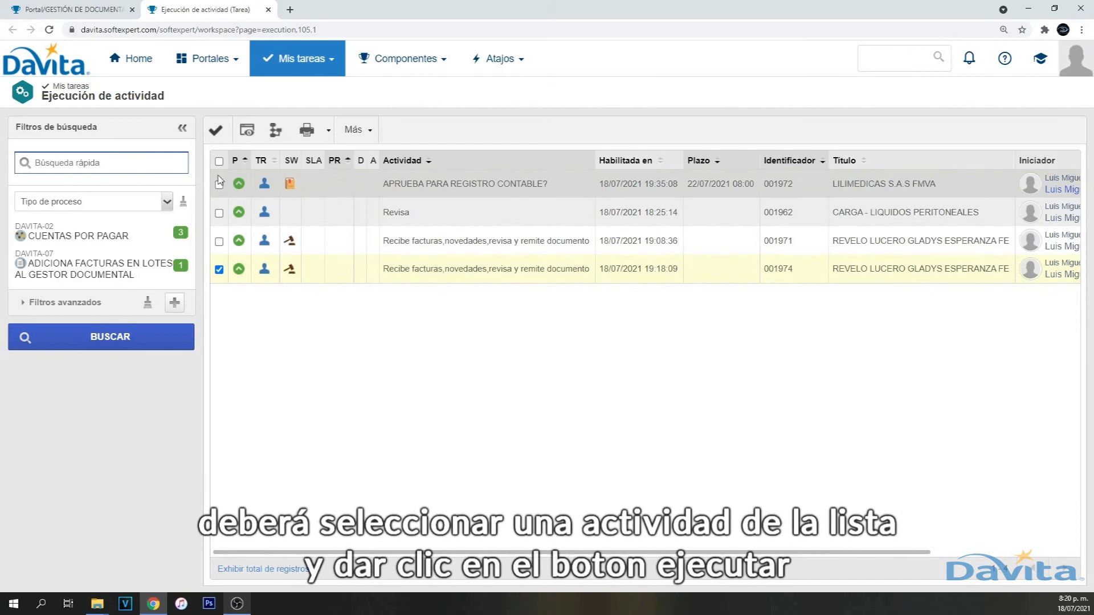
left_click(216, 131)
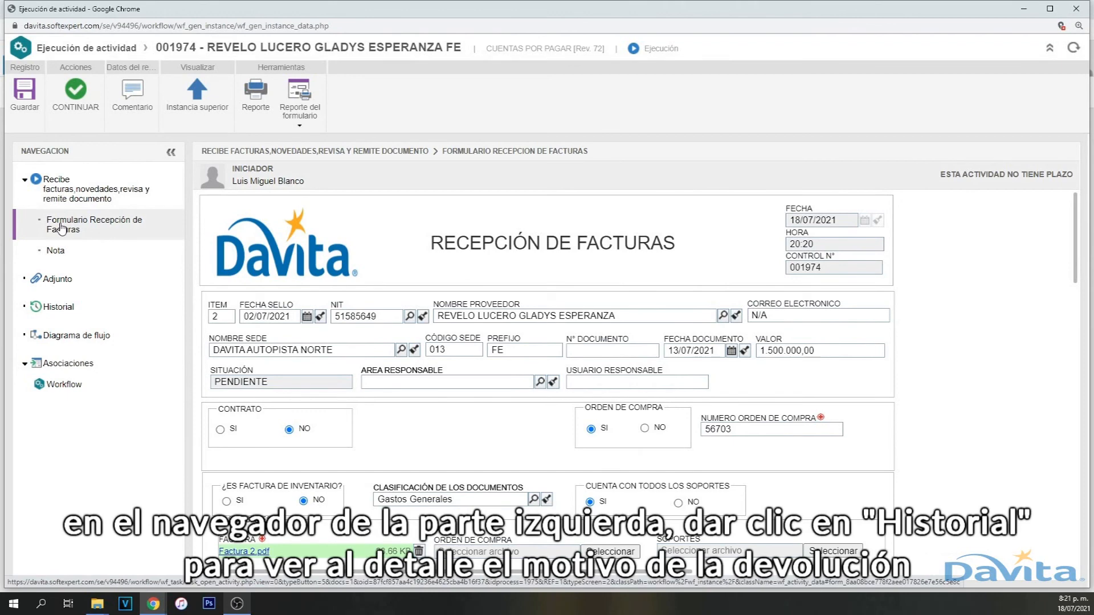
- Review task 001974's history, then open the attached Factura 2.pdf from the form
left_click(59, 307)
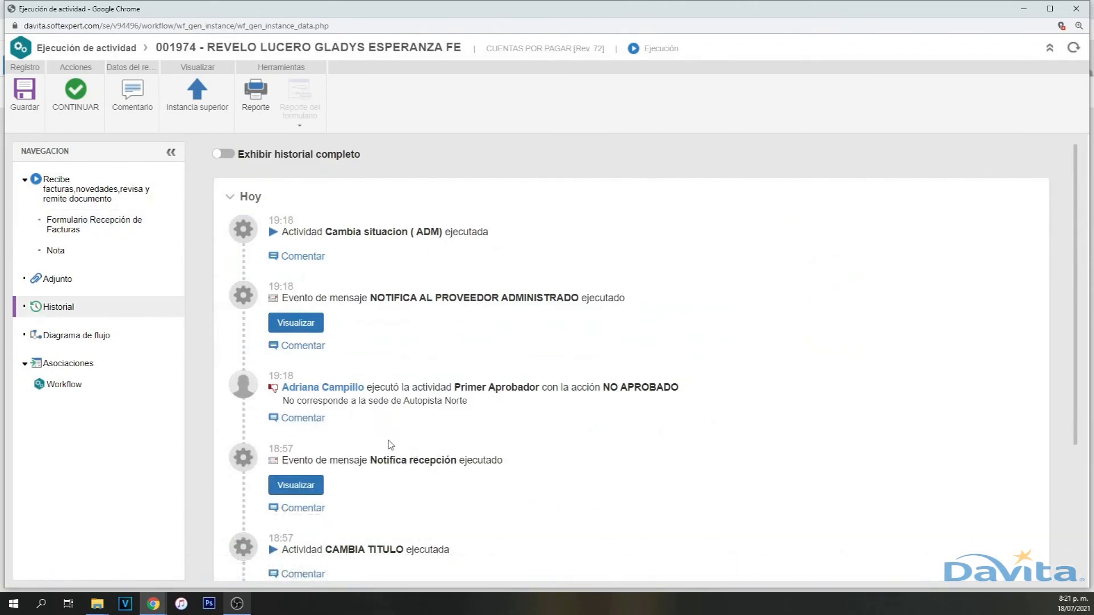
left_click(122, 239)
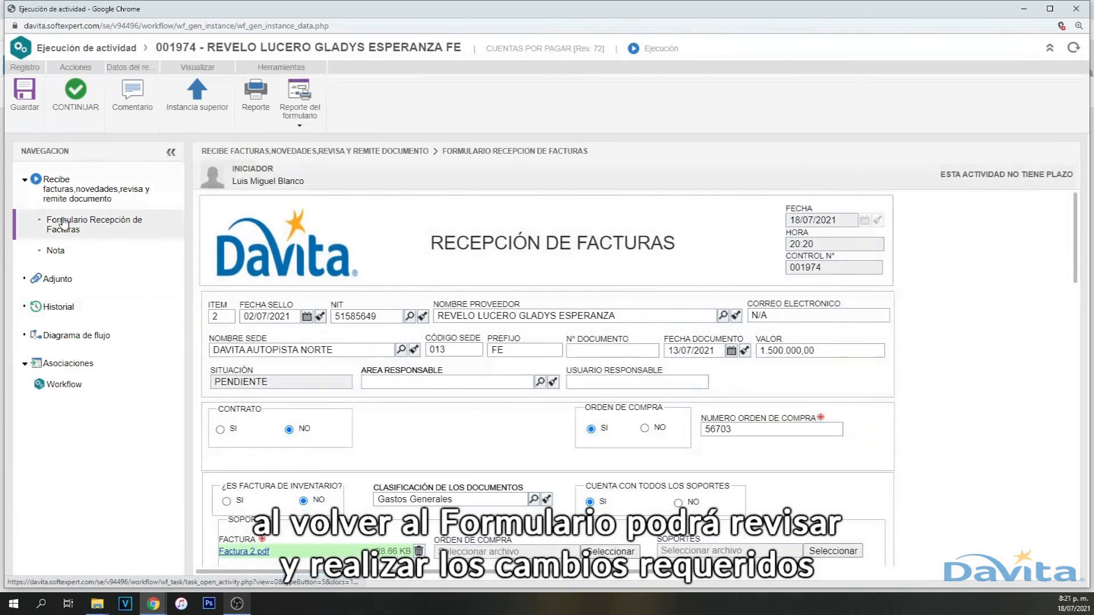
left_click(401, 350)
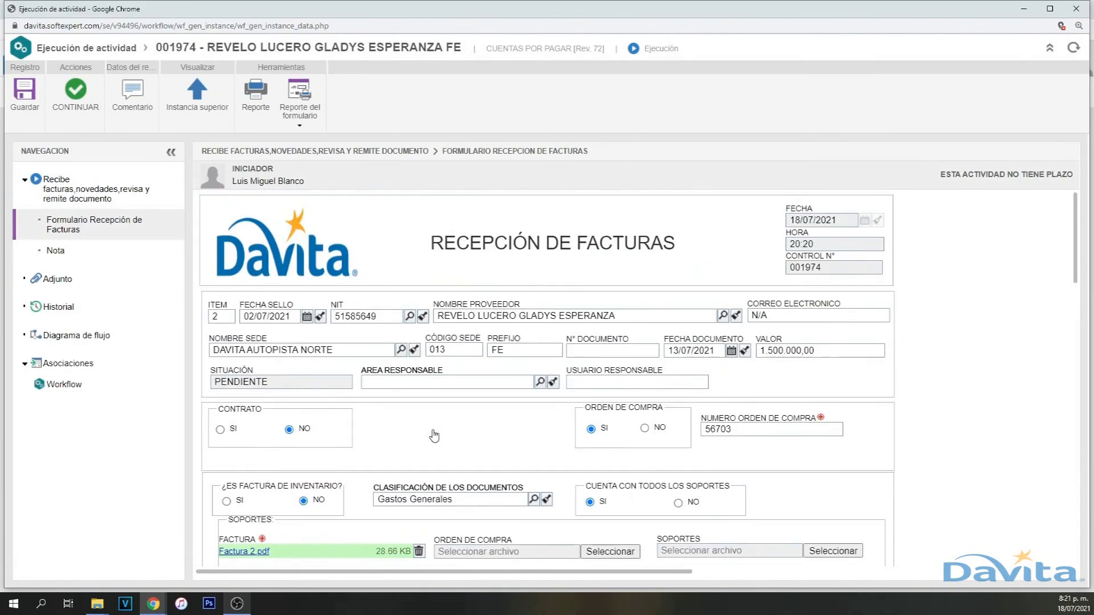
scroll(434, 436, "down", 3)
left_click(239, 383)
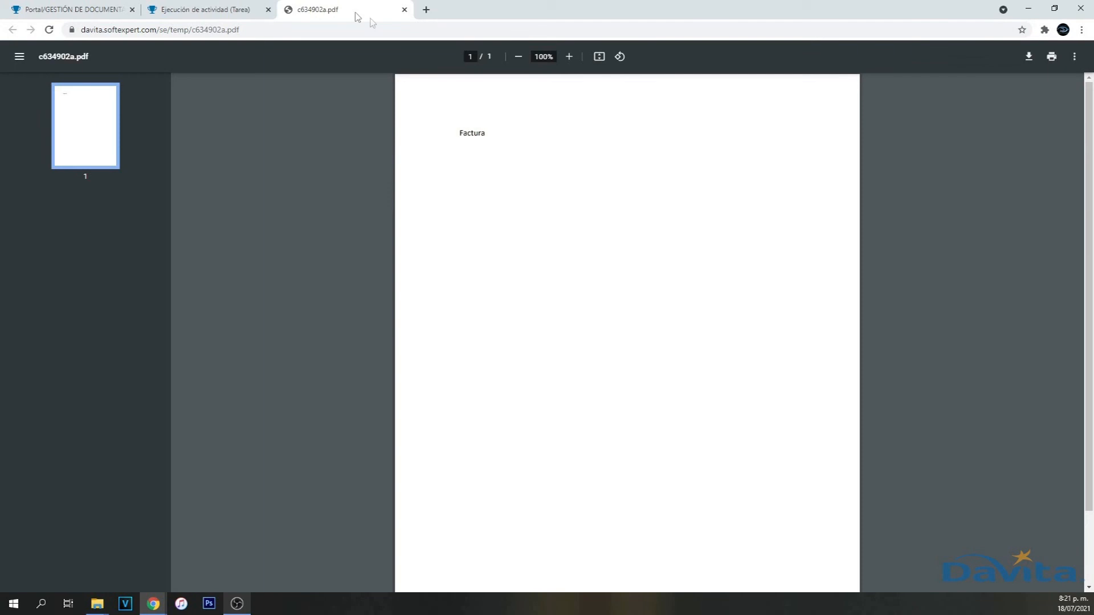
- Close the PDF and change the invoice's sede to DAVITA SANTA MARGARITA
left_click(405, 10)
mouse_move(152, 603)
left_click(250, 548)
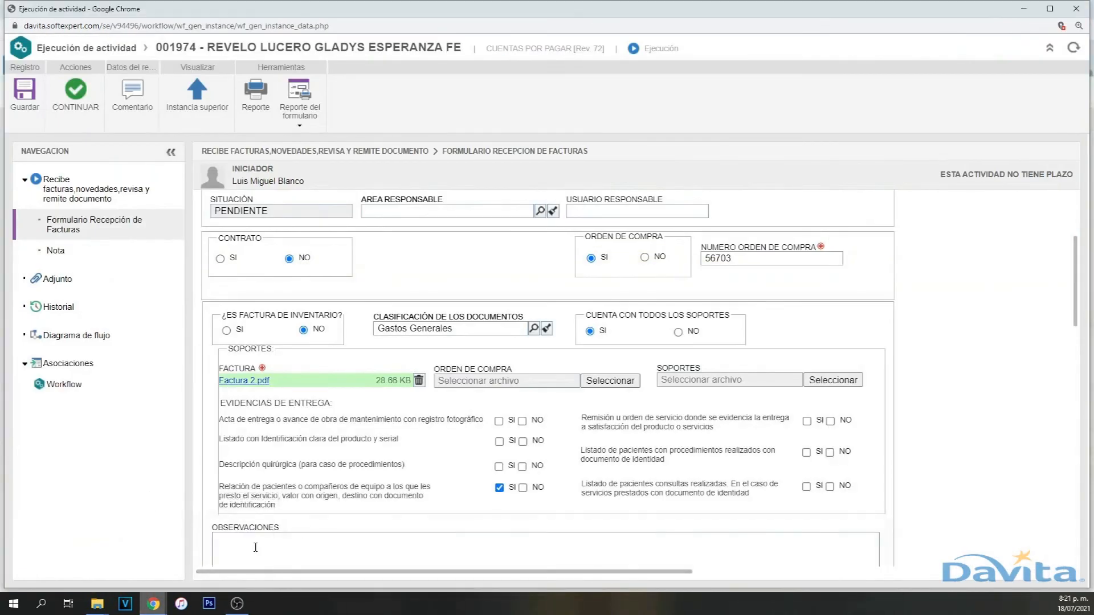
scroll(345, 416, "up", 3)
left_click(399, 351)
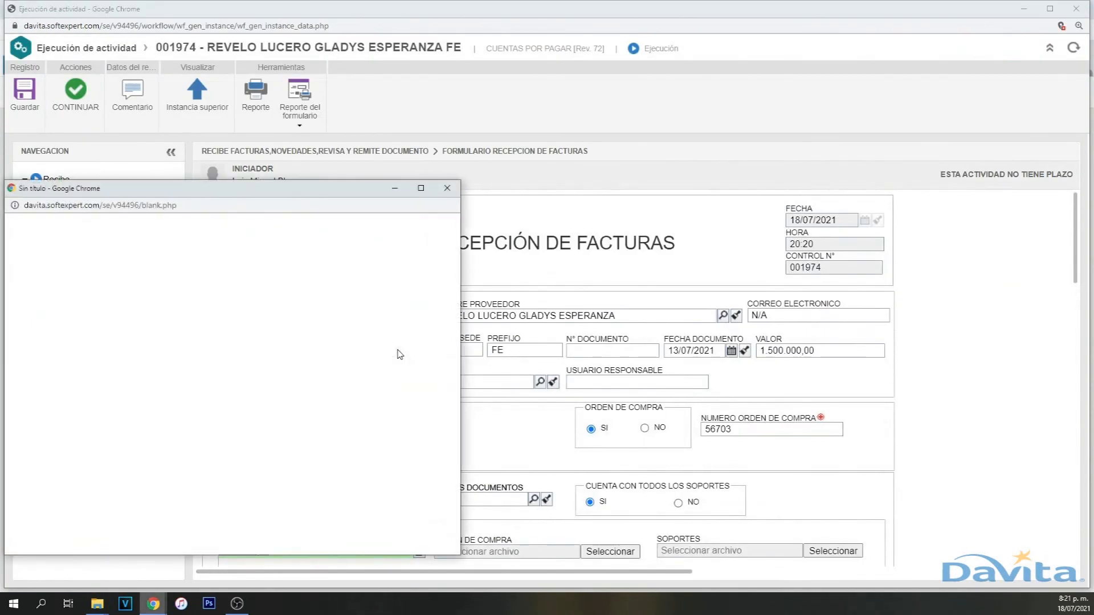
left_click(59, 268)
type("santa margarita")
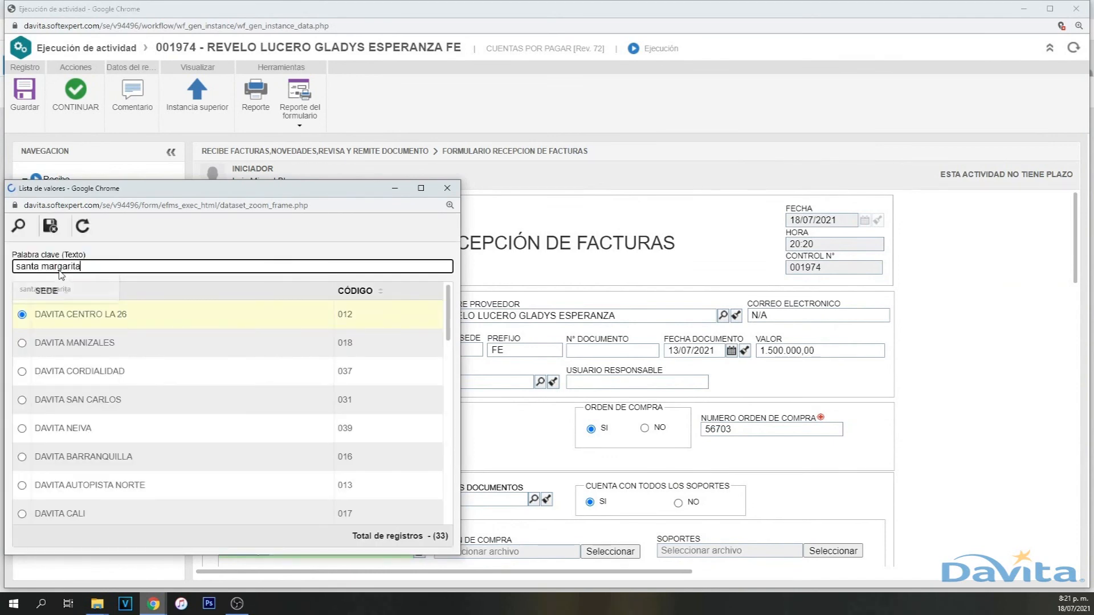
key("Return")
double_click(78, 314)
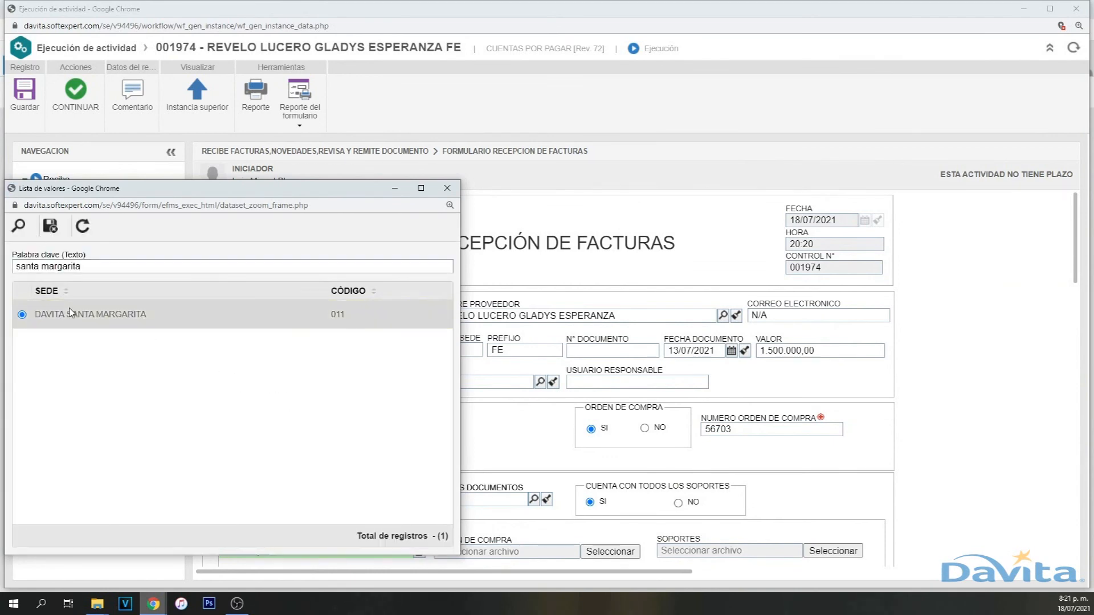
- Resubmit the corrected task 001974 to the approvers
scroll(476, 437, "down", 4)
scroll(475, 437, "down", 3)
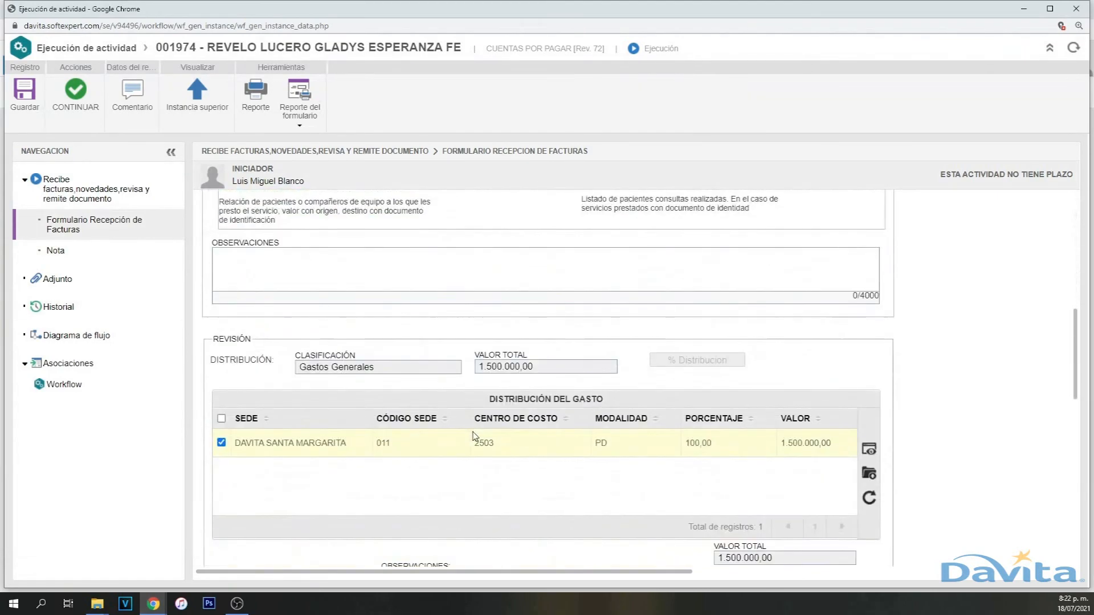
scroll(430, 463, "down", 5)
scroll(429, 461, "down", 4)
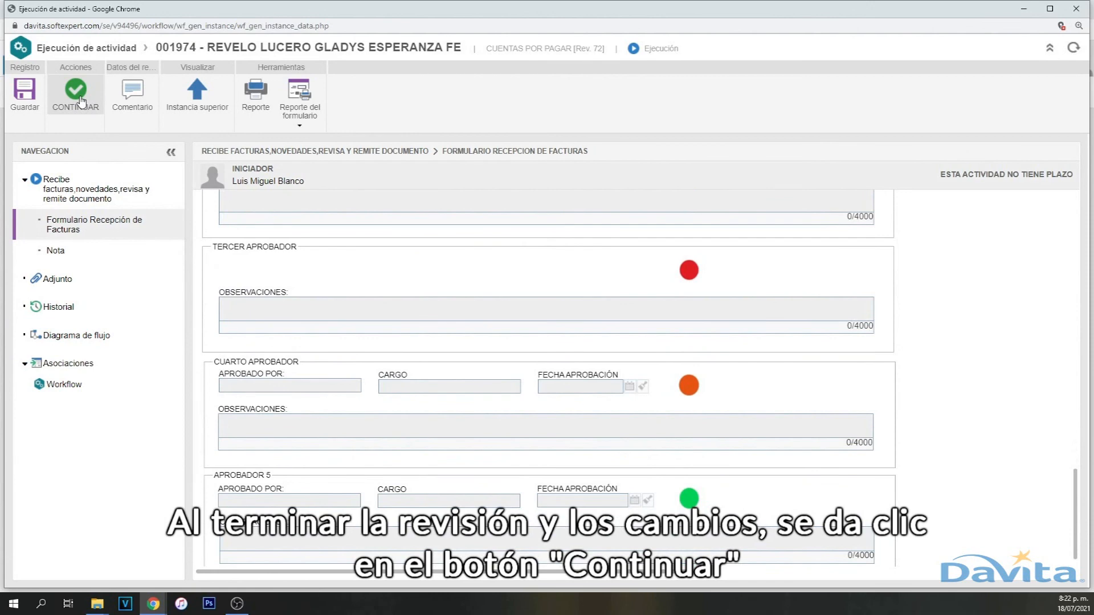
left_click(81, 102)
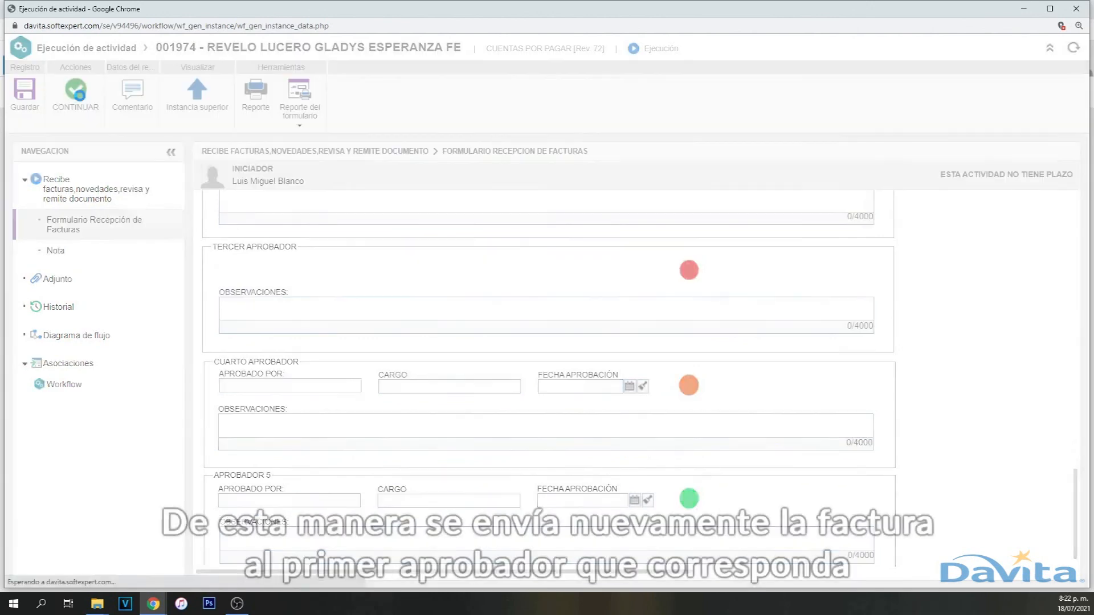